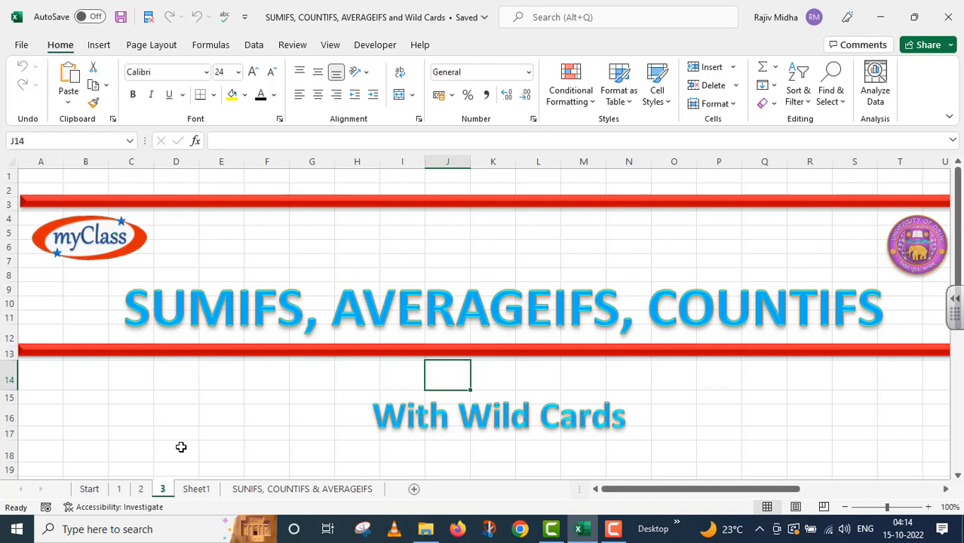
- Open the SUNIFS, COUNTIFS & AVERAGEIFS sheet and apply the current font colour to the row A description in E4
left_click(250, 491)
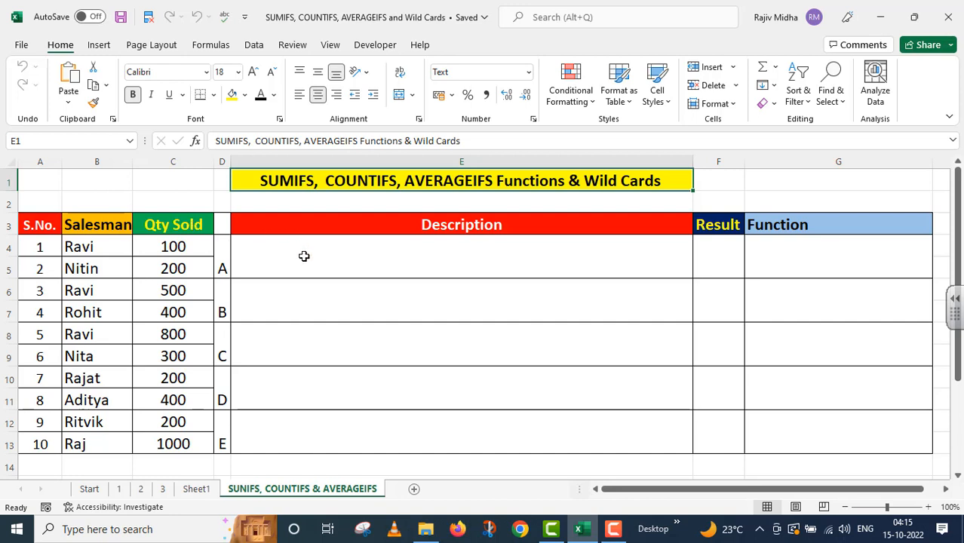
left_click(357, 252)
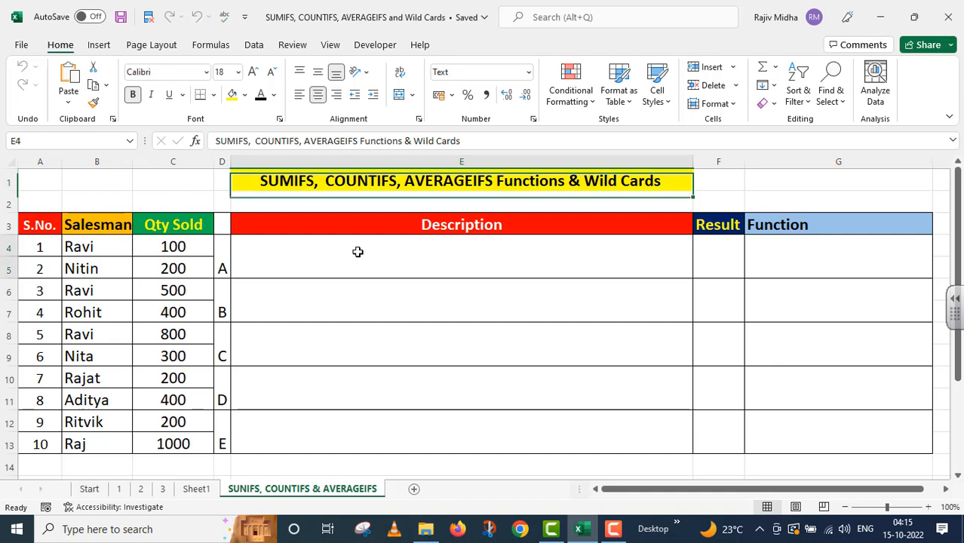
left_click(262, 96)
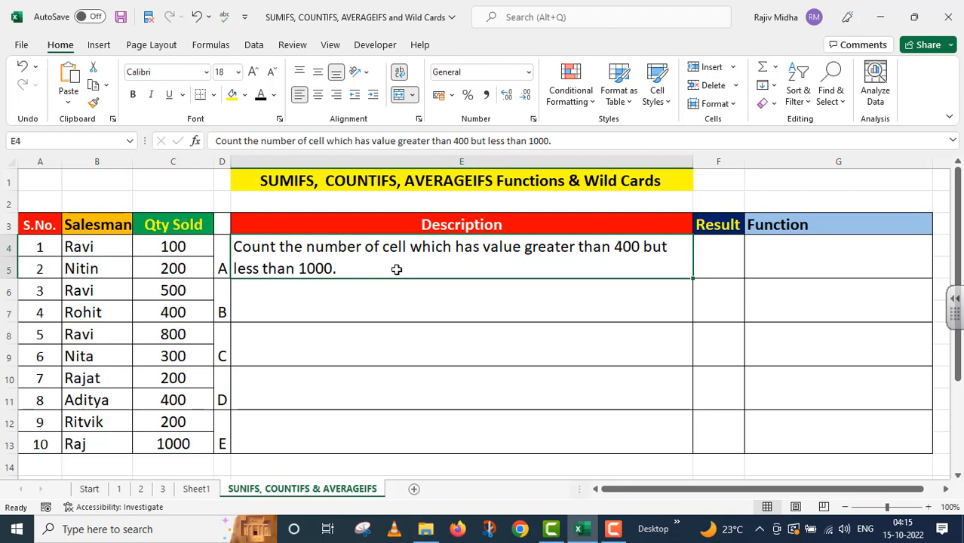
- Begin a COUNTIFS formula in Result cell F4 with criteria range C4:C13 and the first criterion ">400"
left_click(704, 243)
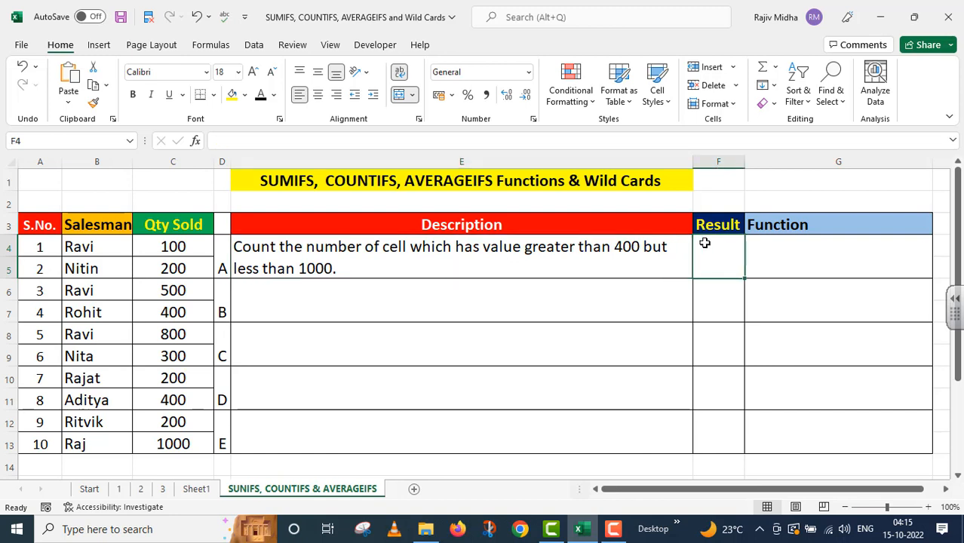
double_click(704, 243)
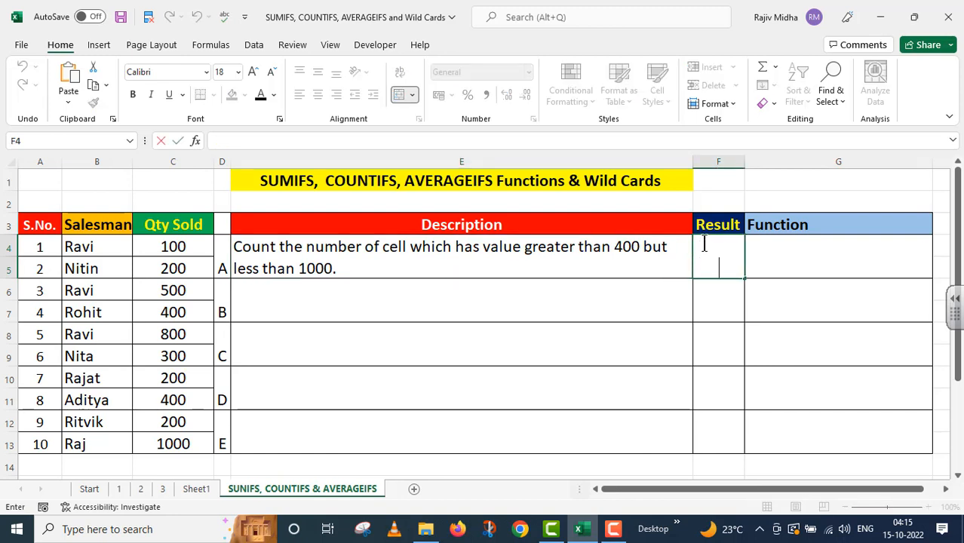
type("=")
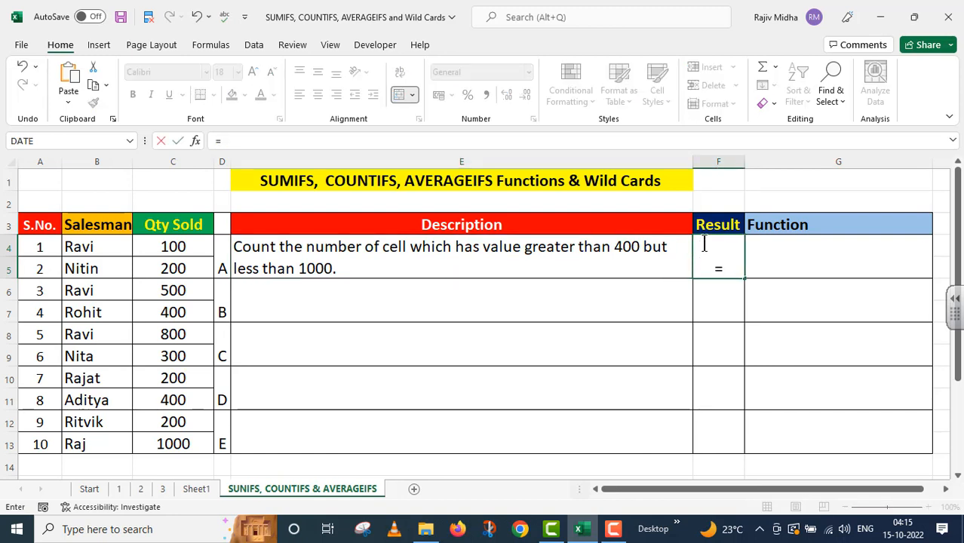
type("COUNT")
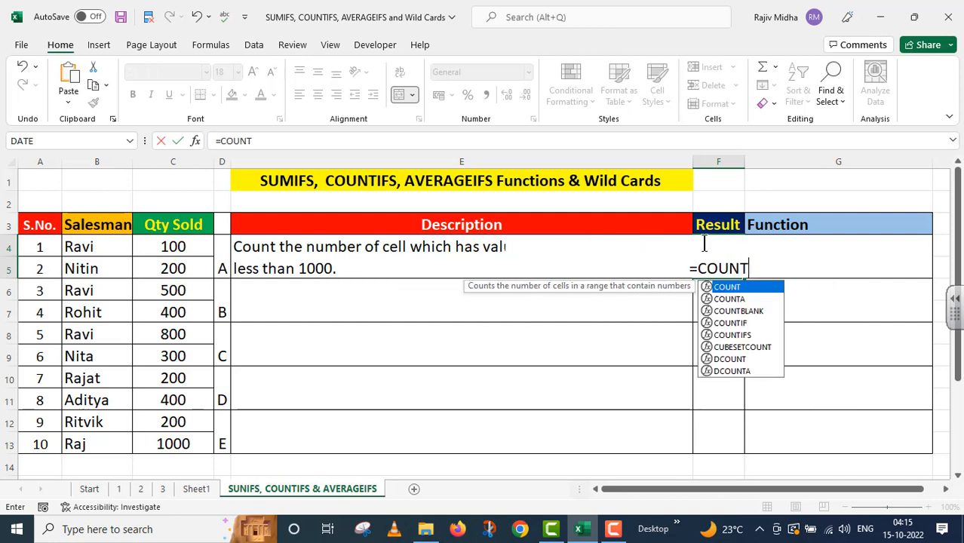
type("IFS(")
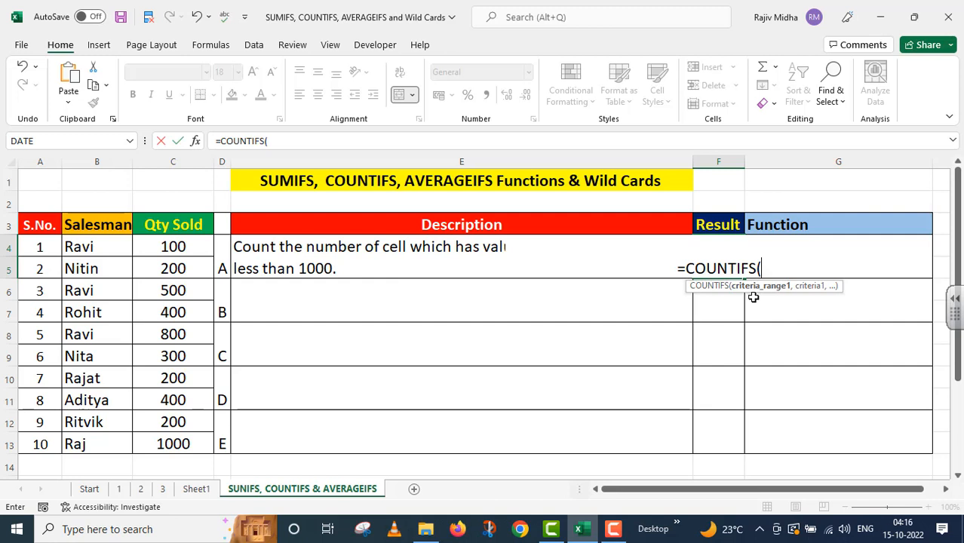
left_click(167, 246)
left_click_drag(168, 271, 173, 442)
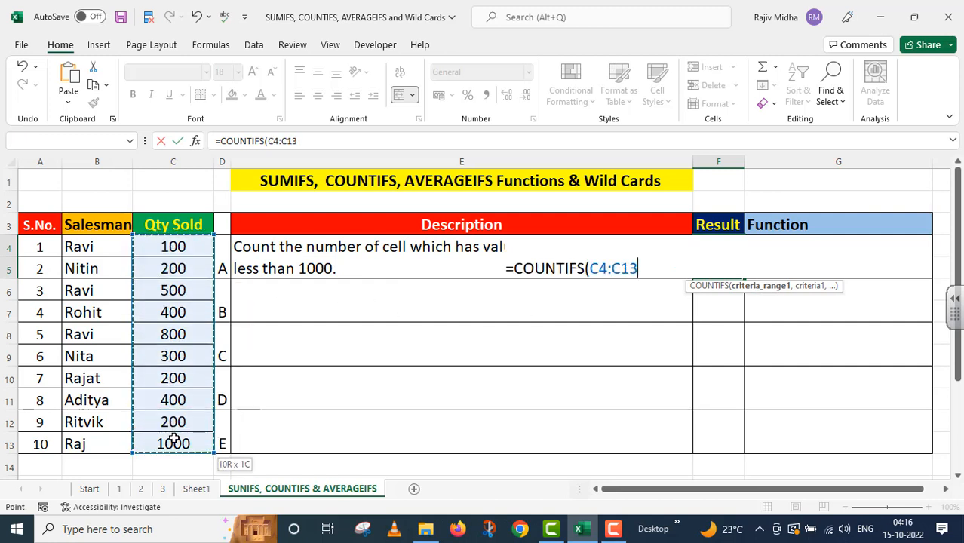
type(",")
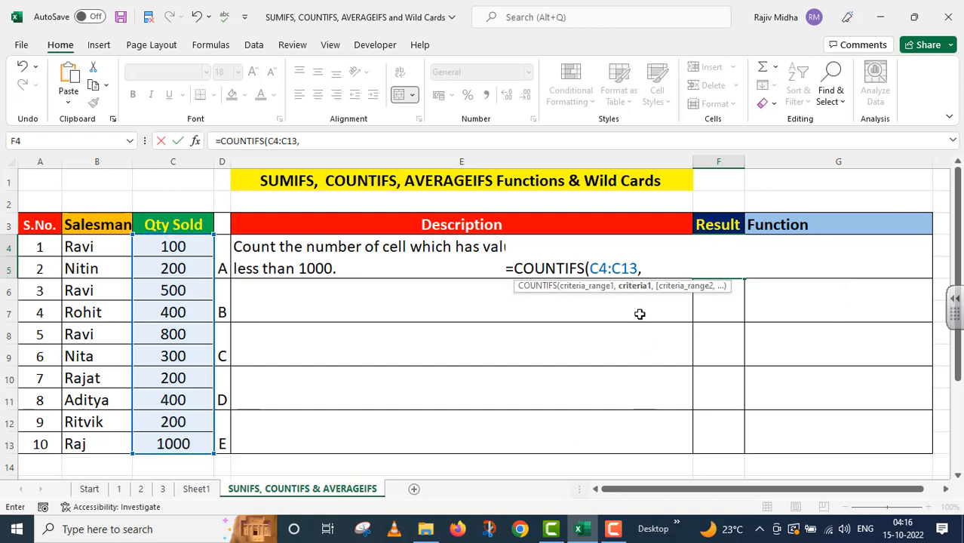
key("F2")
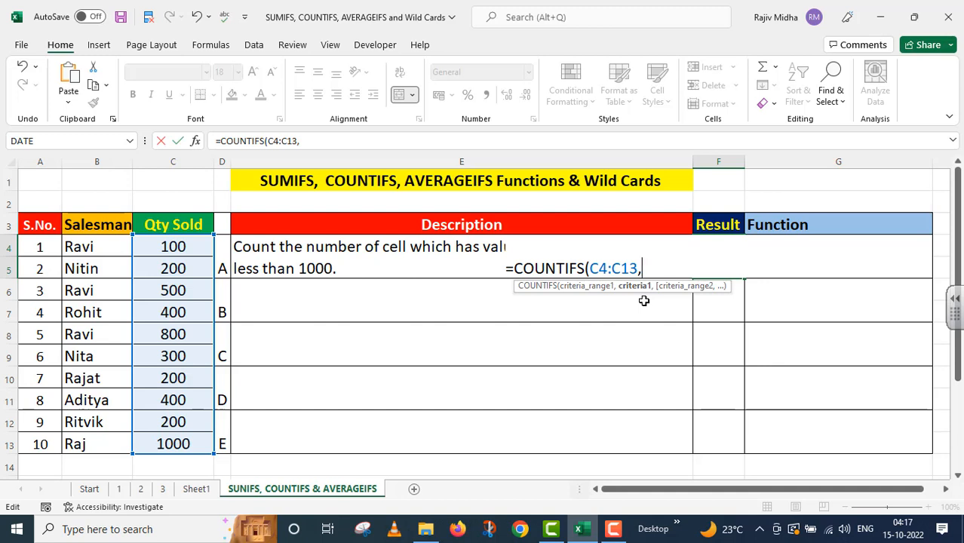
type("\">400\"")
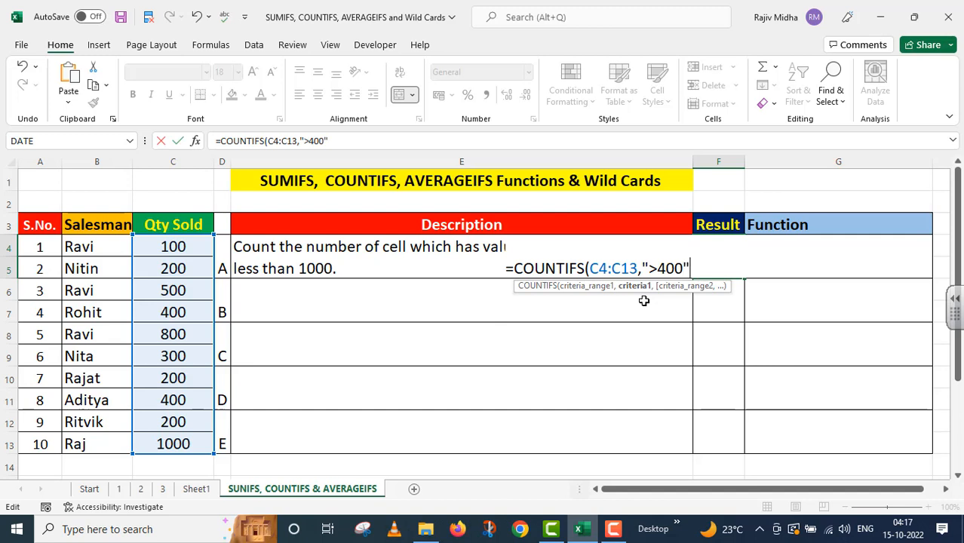
- Complete the COUNTIFS formula in F4 with the second range C4:C13 and criterion "<1000"
type(",")
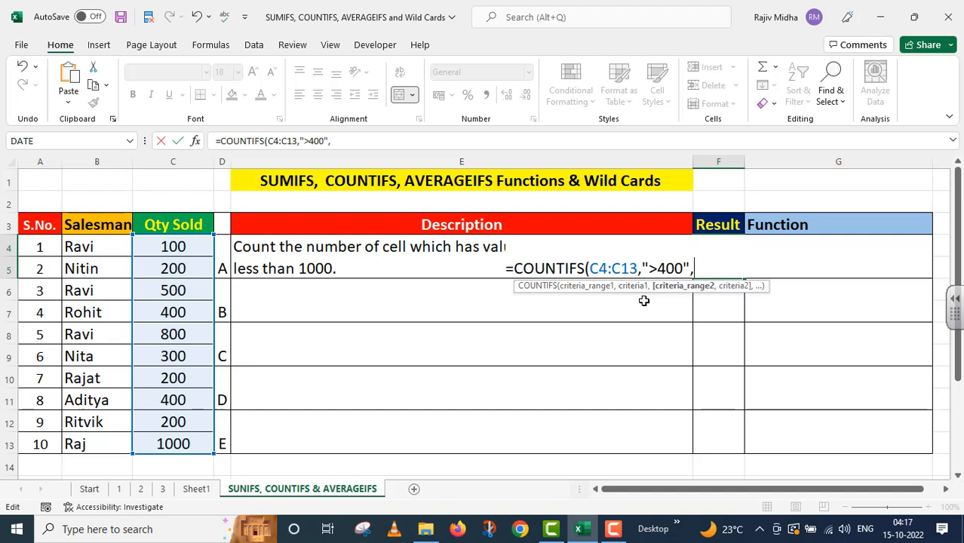
left_click_drag(181, 249, 173, 443)
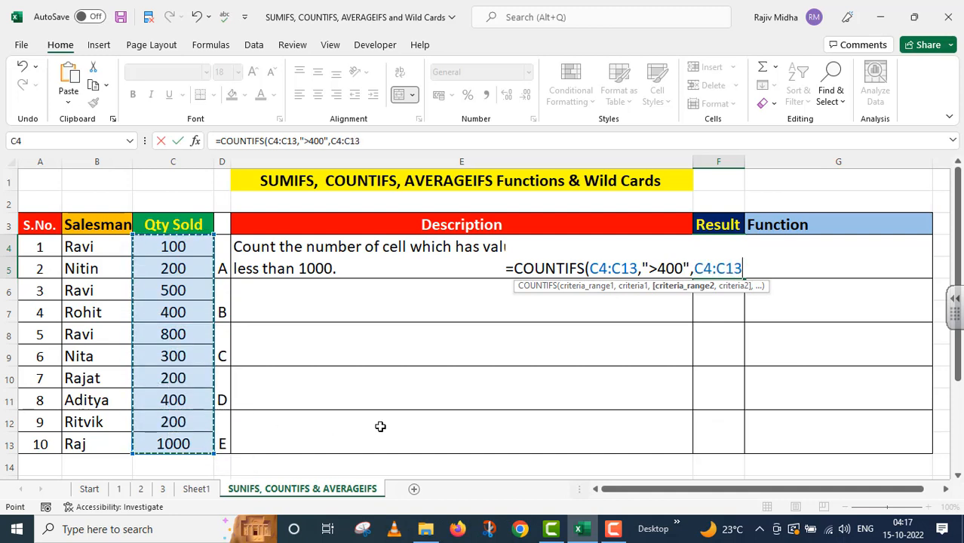
type(",\"")
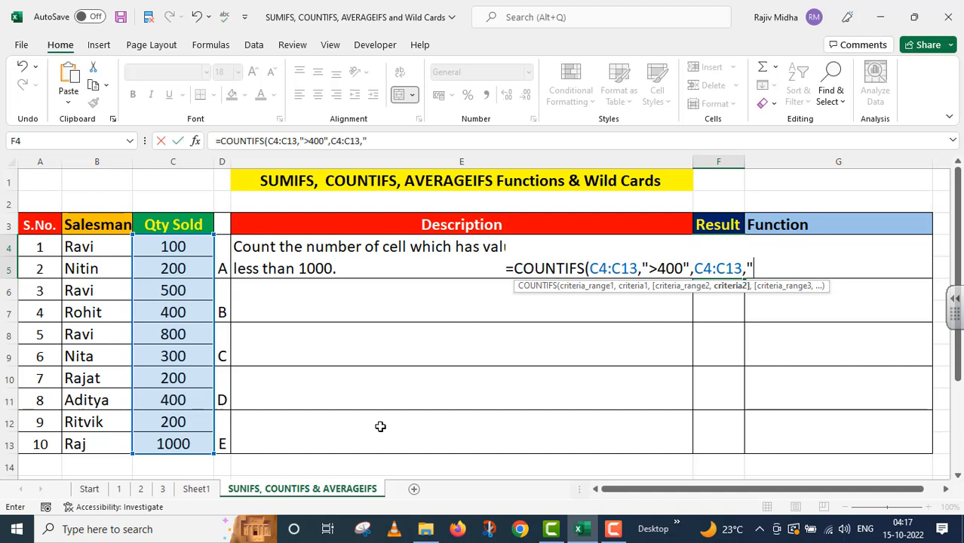
type("<1000\"")
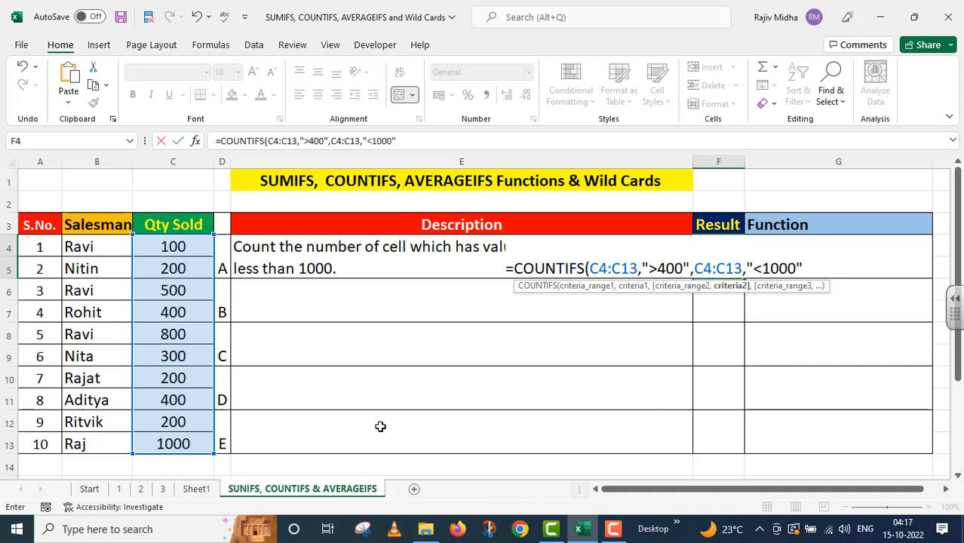
type(")")
key("Return")
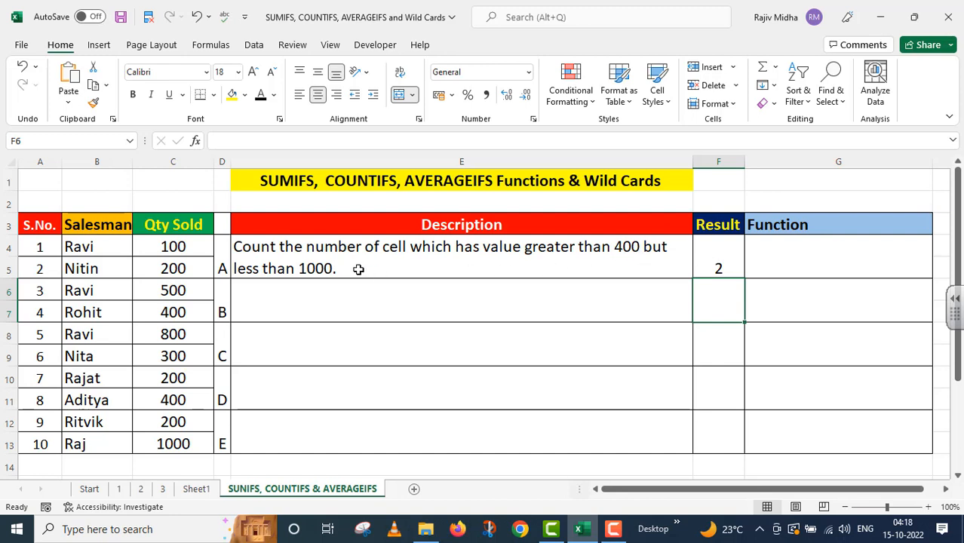
- Check the count by selecting the Qty Sold cells C6 and C8, whose values lie between 400 and 1000
left_click(189, 291)
left_click(185, 334)
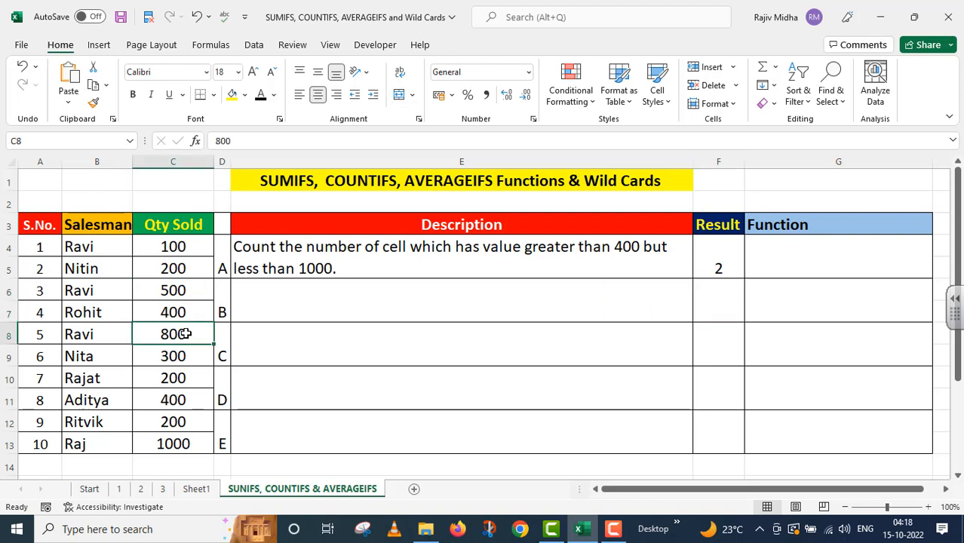
left_click(189, 294)
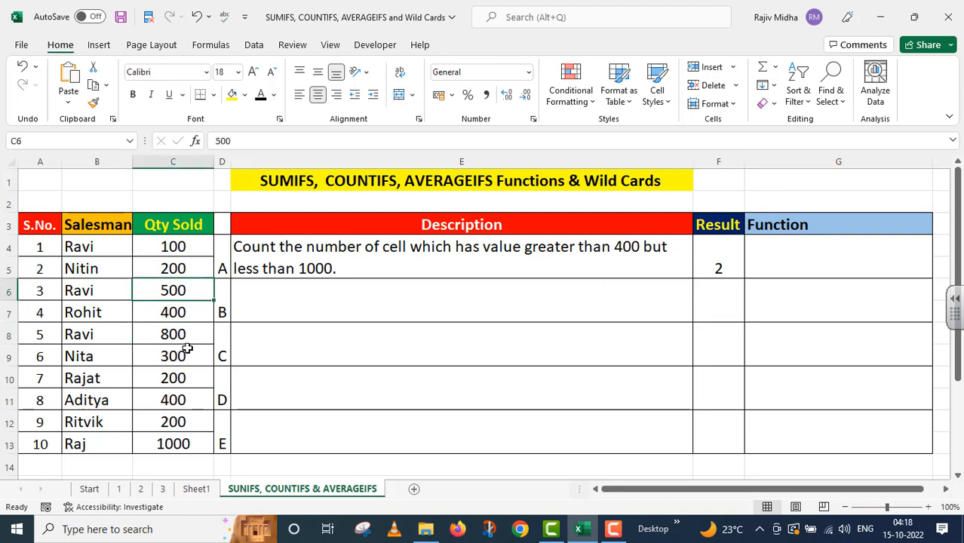
left_click(187, 335, "ctrl")
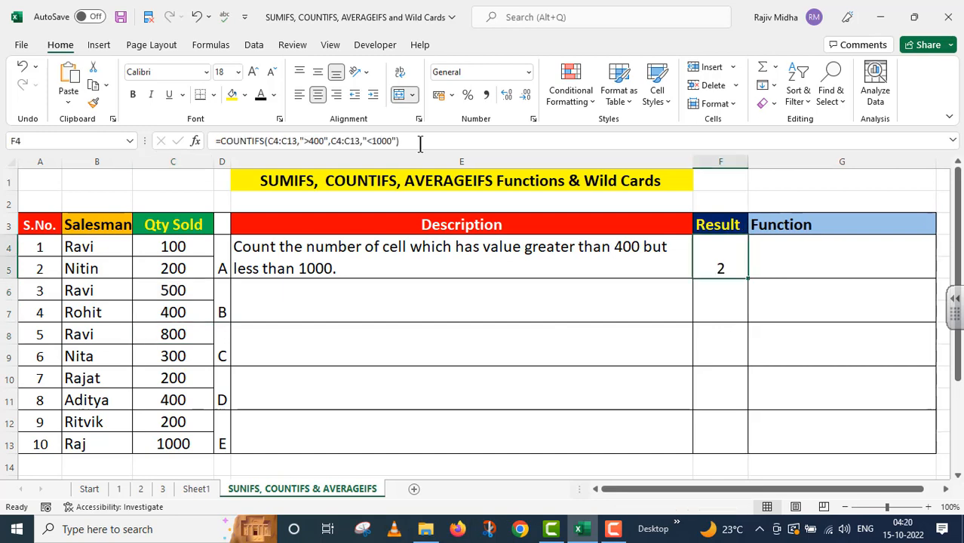
- Copy the COUNTIFS formula text from F4 into Function cell G4
left_click_drag(421, 141, 216, 140)
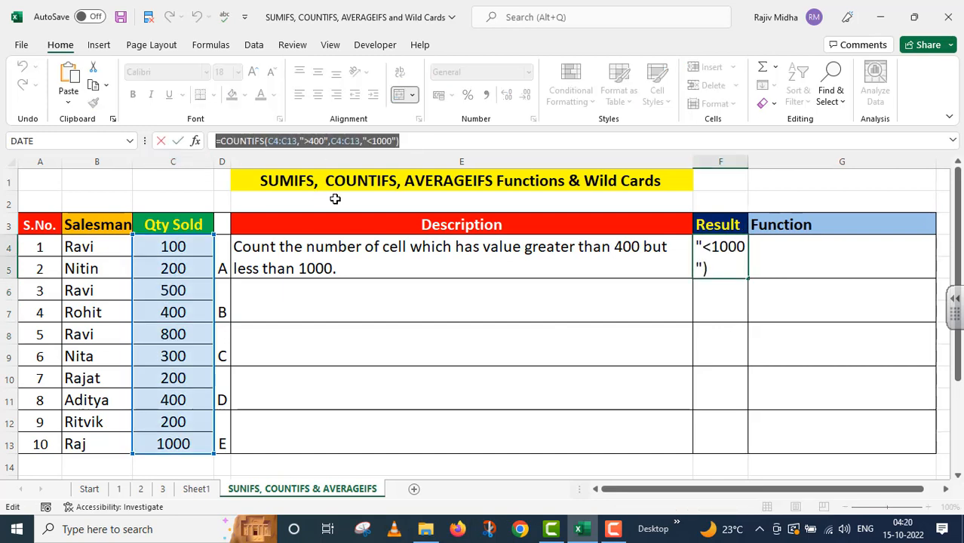
key("ctrl+c")
key("Return")
double_click(753, 255)
key("ctrl+v")
key("Return")
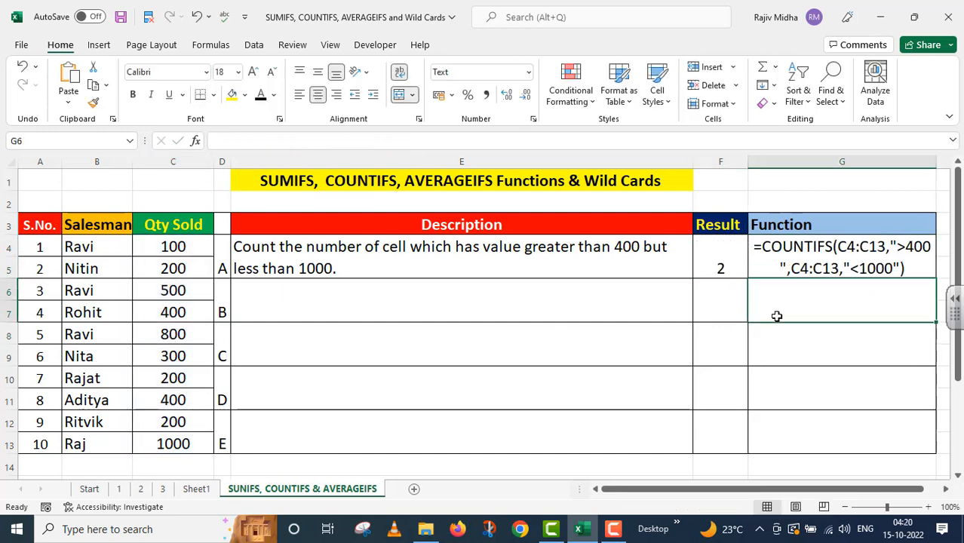
- Apply the current font colour to the E6 description and begin a SUMIFS formula in F6 with sum range C4:C13
left_click(333, 292)
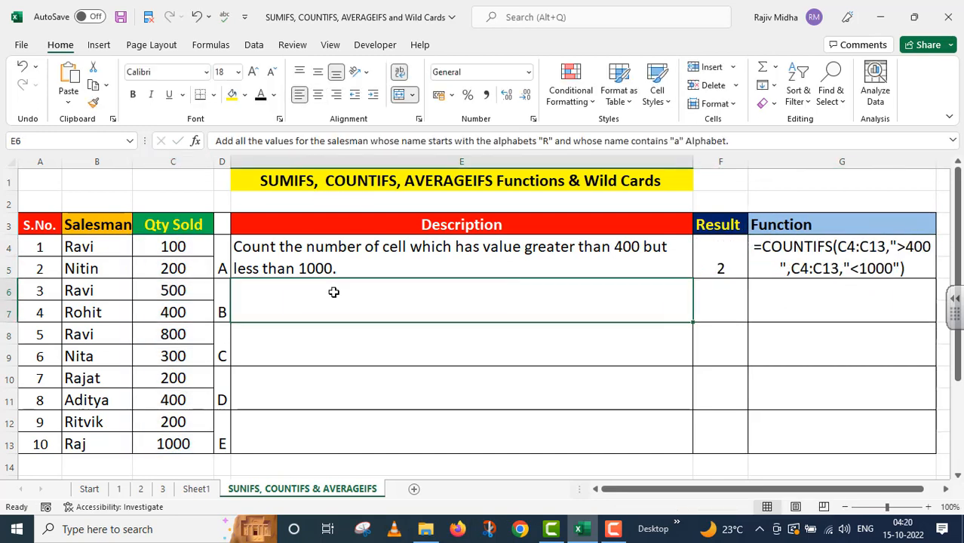
left_click(260, 95)
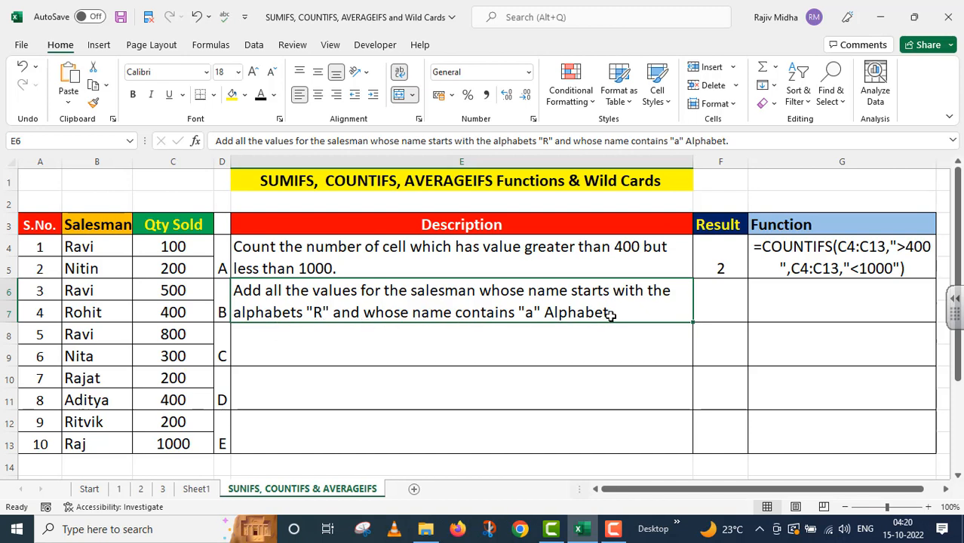
left_click(720, 303)
type("=")
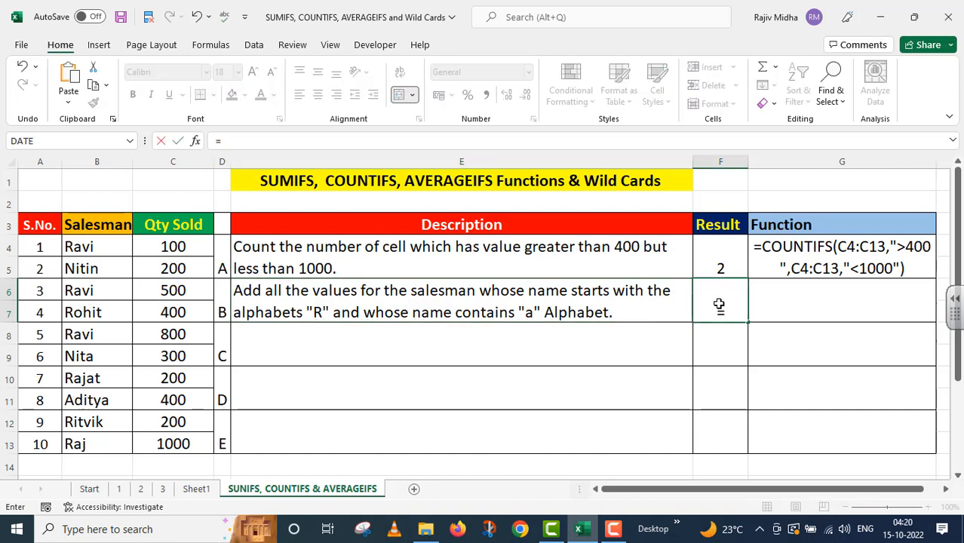
type("SU")
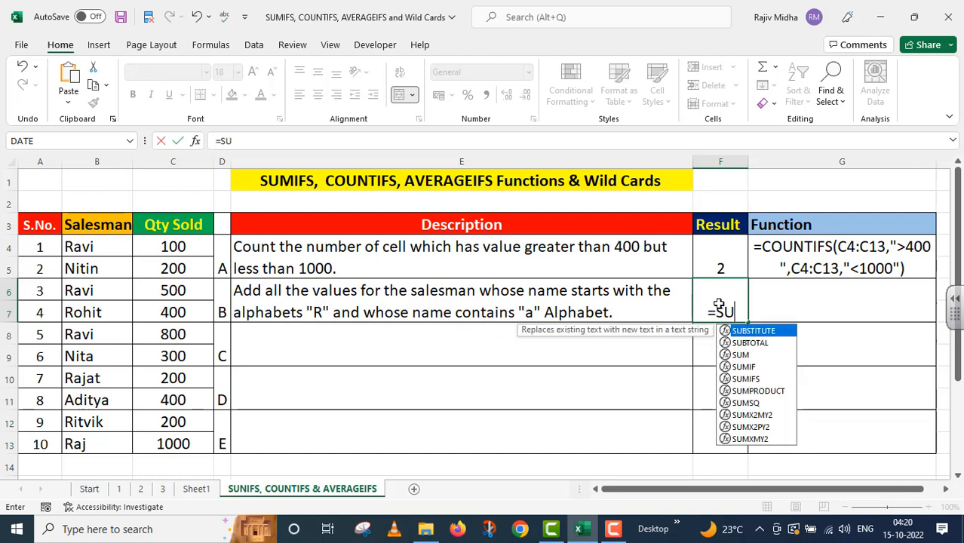
type("MIFS(")
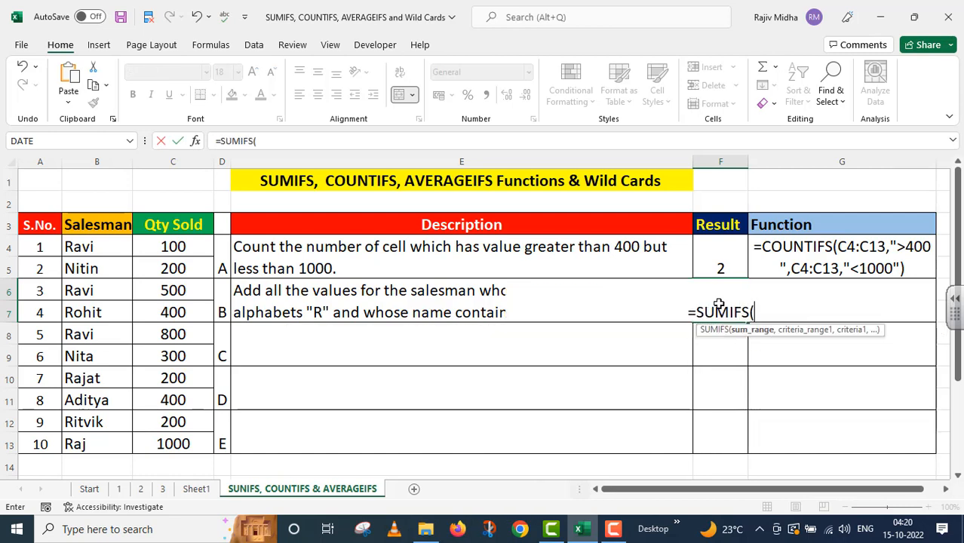
left_click_drag(161, 246, 174, 444)
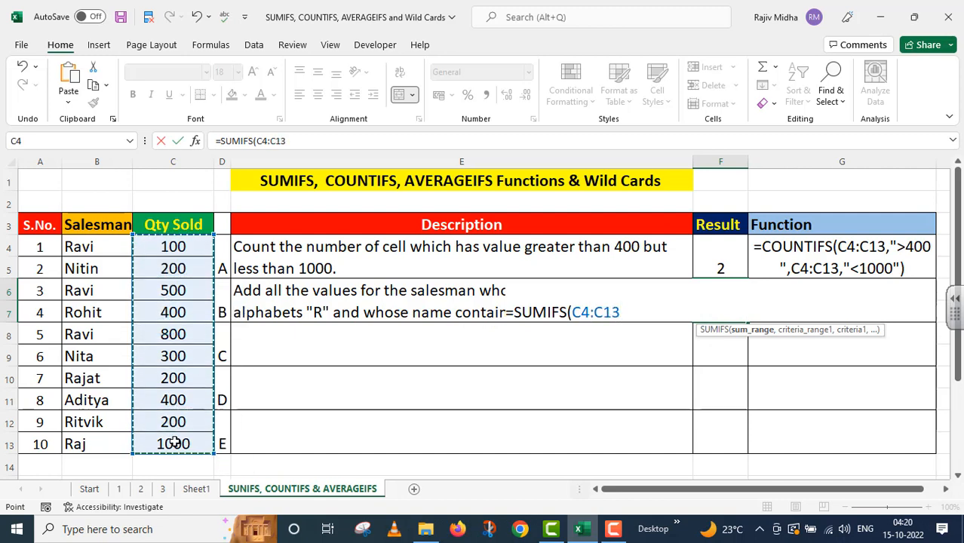
type(",")
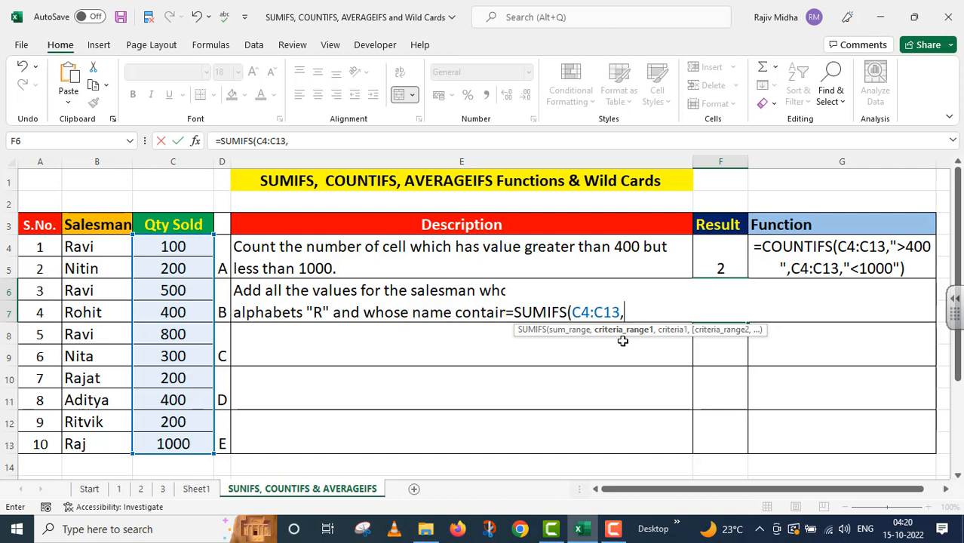
- Complete the SUMIFS formula in F6 with criteria range B4:B13 matching "*a*" and B4:B13 matching "R*"
left_click(89, 246)
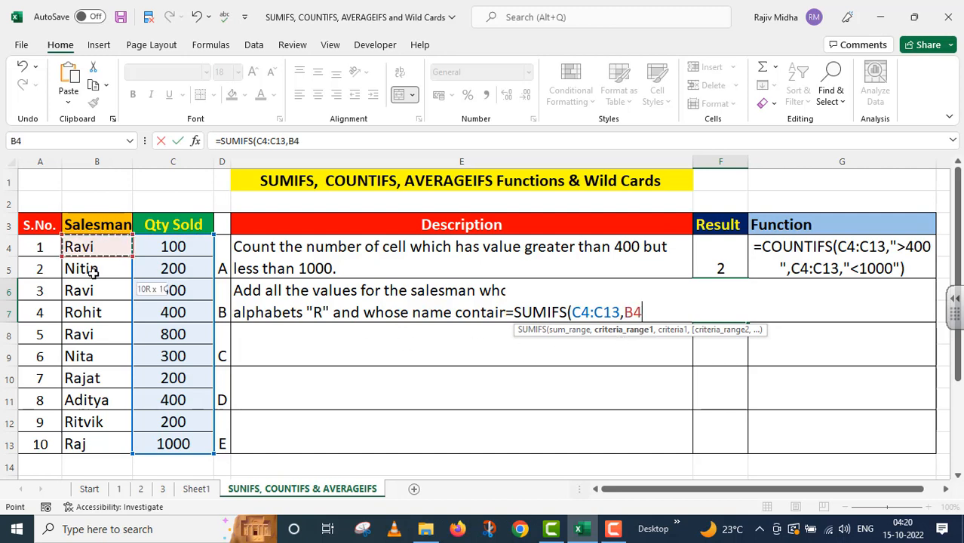
left_click_drag(93, 272, 124, 443)
type(",")
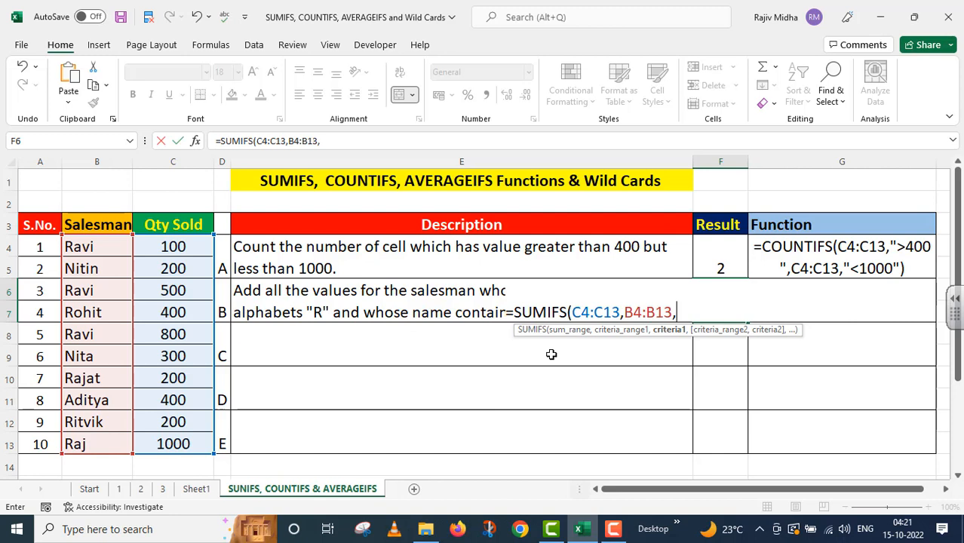
type("\"*a*\",")
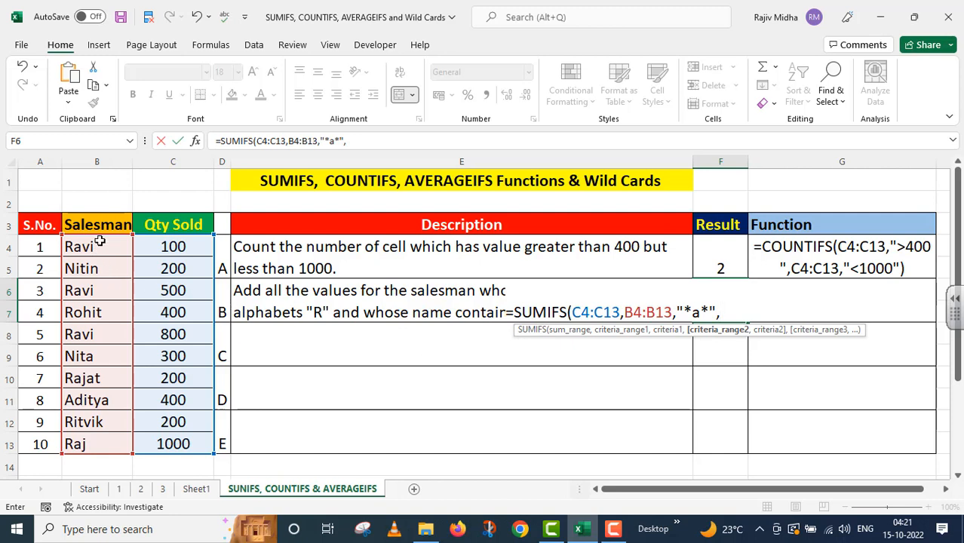
left_click_drag(97, 246, 98, 439)
type(",")
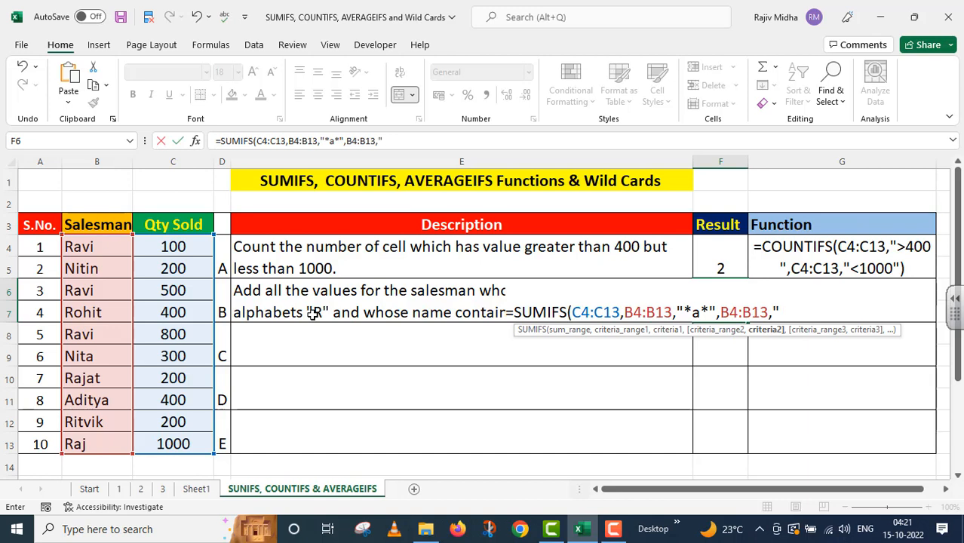
type("R*\")")
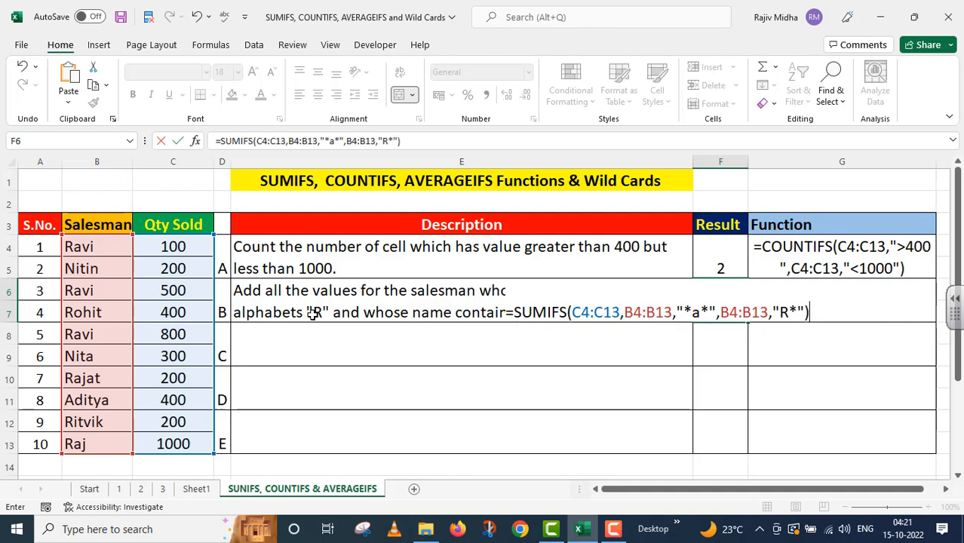
key("Return")
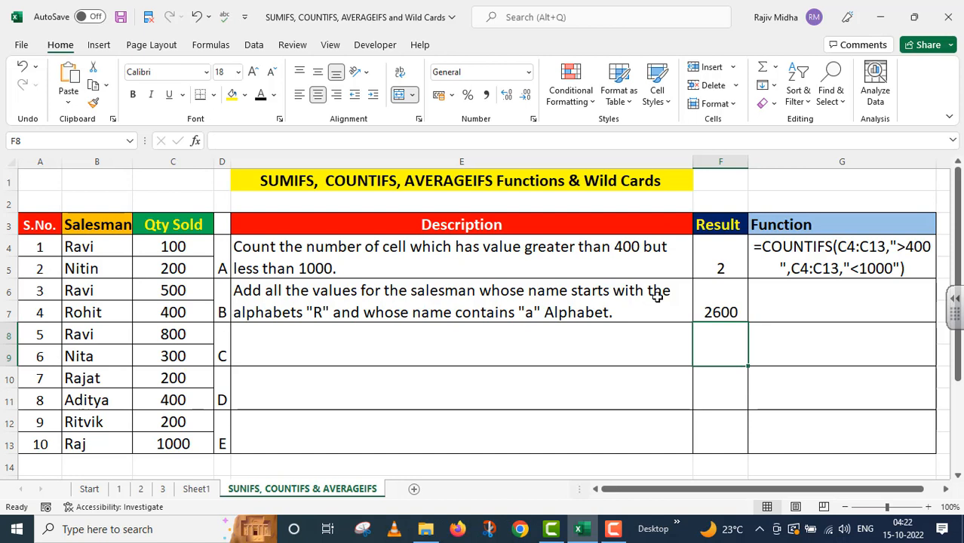
- Check the SUMIFS total by selecting the matching Qty Sold cells C4, C6, C8, C10 and C13 together
left_click(721, 308)
left_click(181, 333)
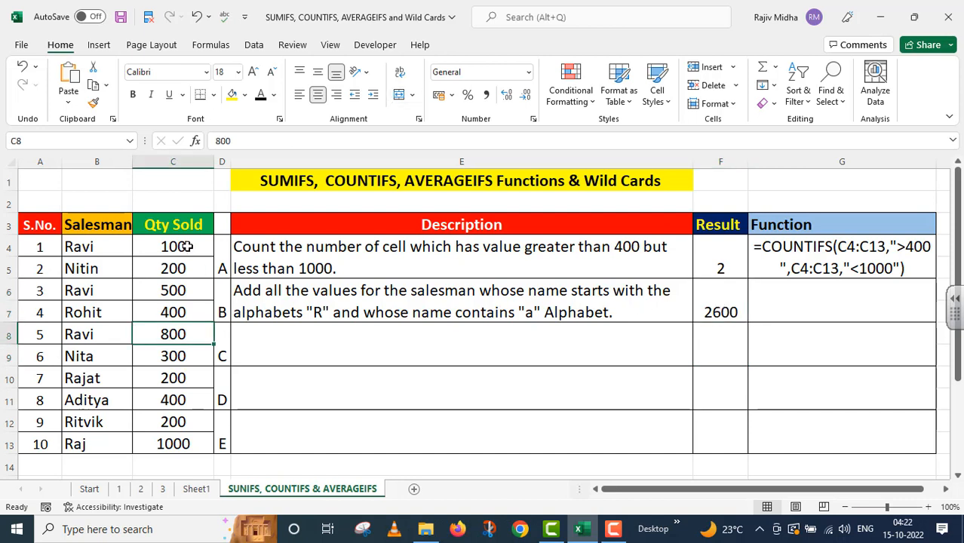
left_click(187, 249)
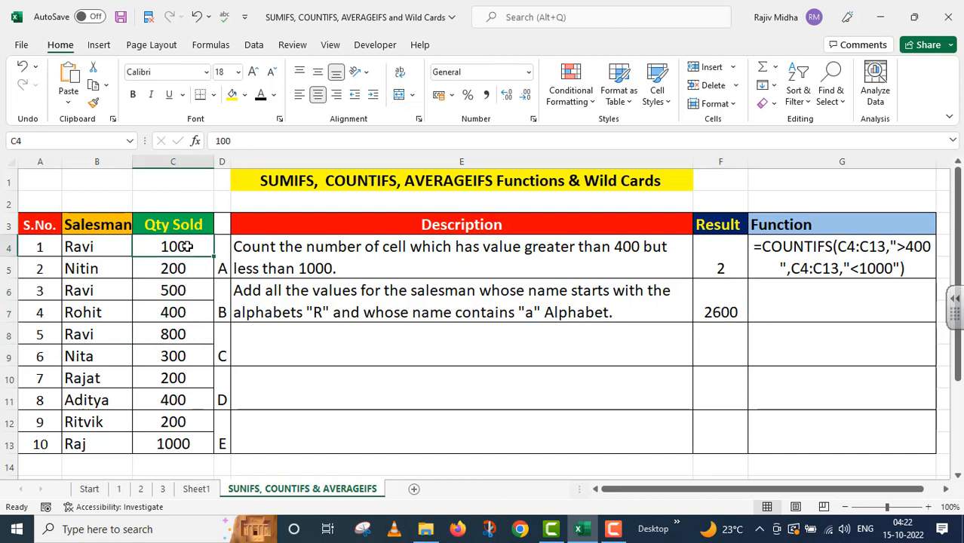
left_click(176, 289, "ctrl")
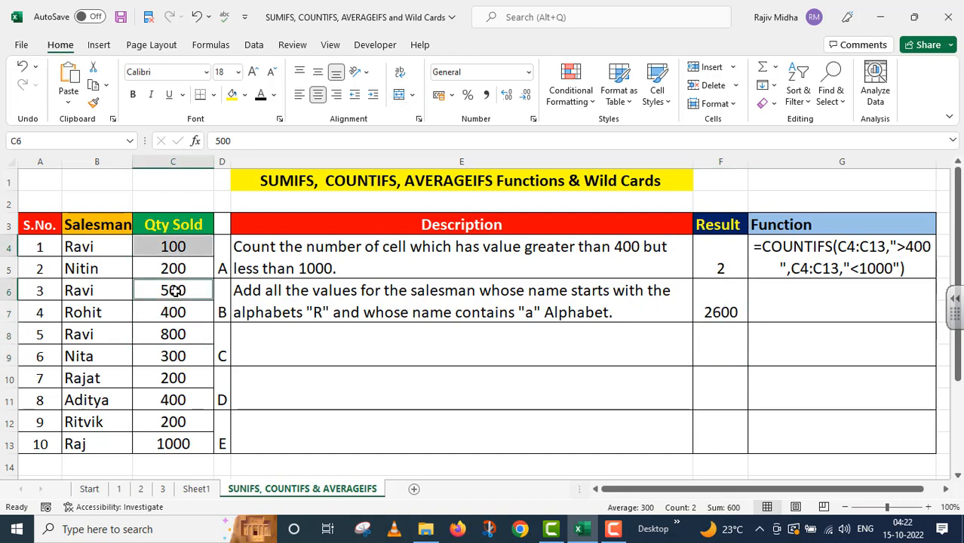
left_click(176, 335, "ctrl")
left_click(178, 378, "ctrl")
left_click(181, 443, "ctrl")
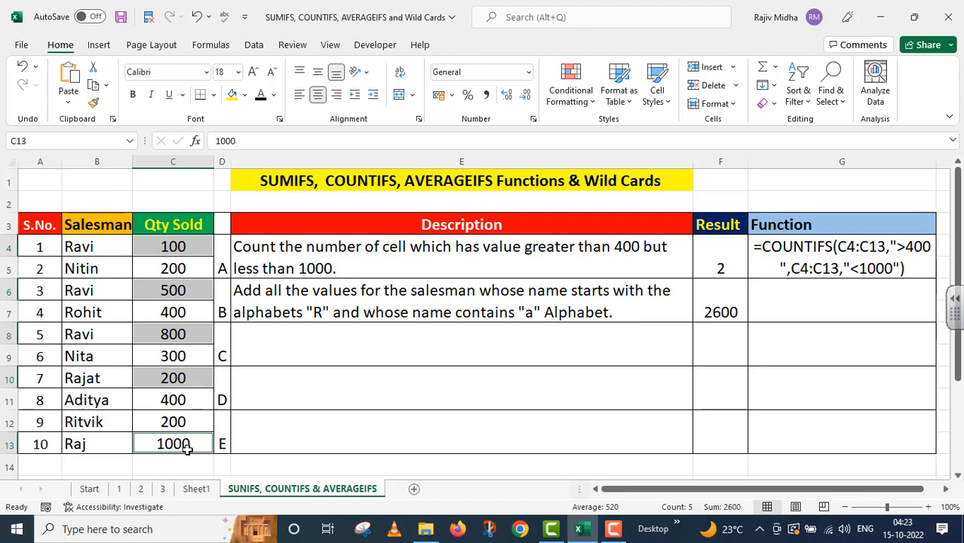
- Copy the SUMIFS formula from F6 as text into Function cell G6
double_click(729, 312)
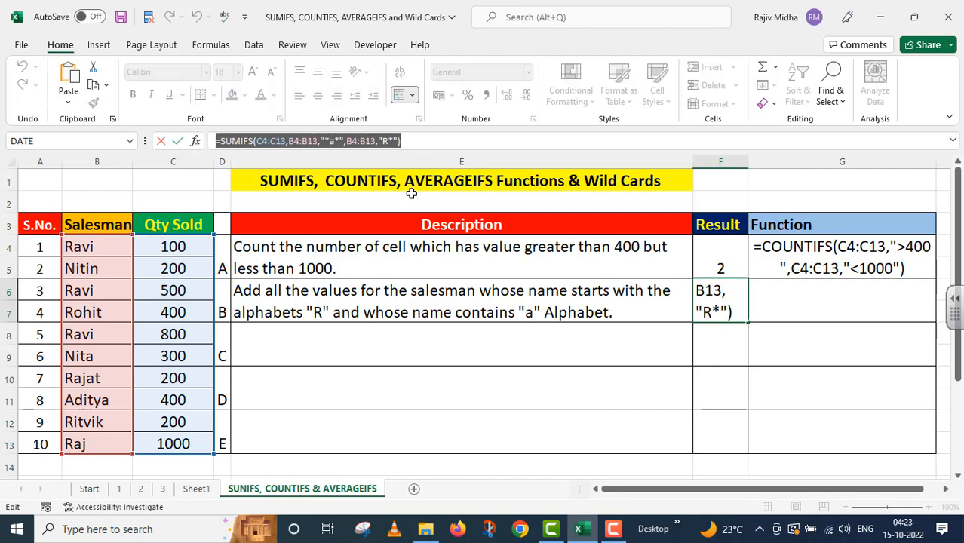
key("Tab")
- Apply the current font colour to the E8 description and begin a SUMIFS formula in F8 with sum range C4:C13
left_click(309, 340)
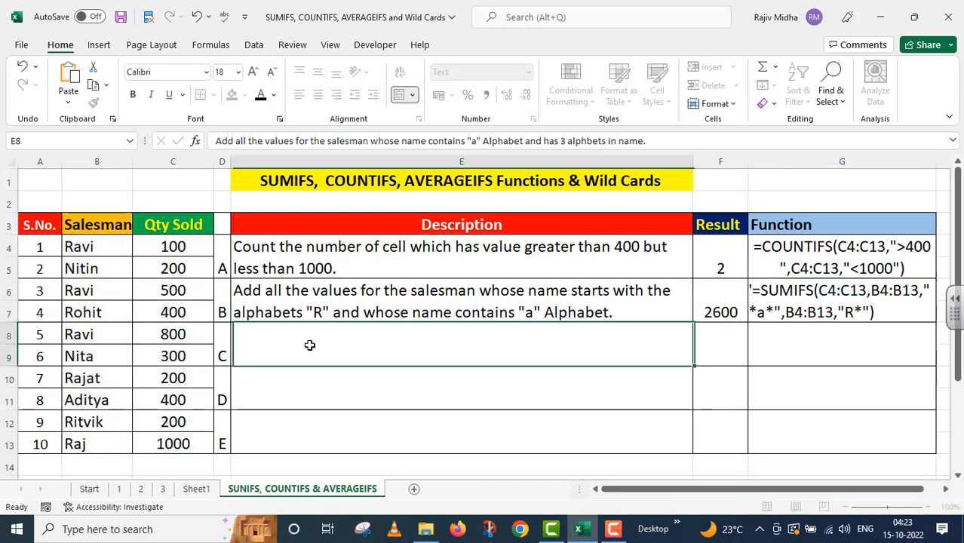
left_click(260, 97)
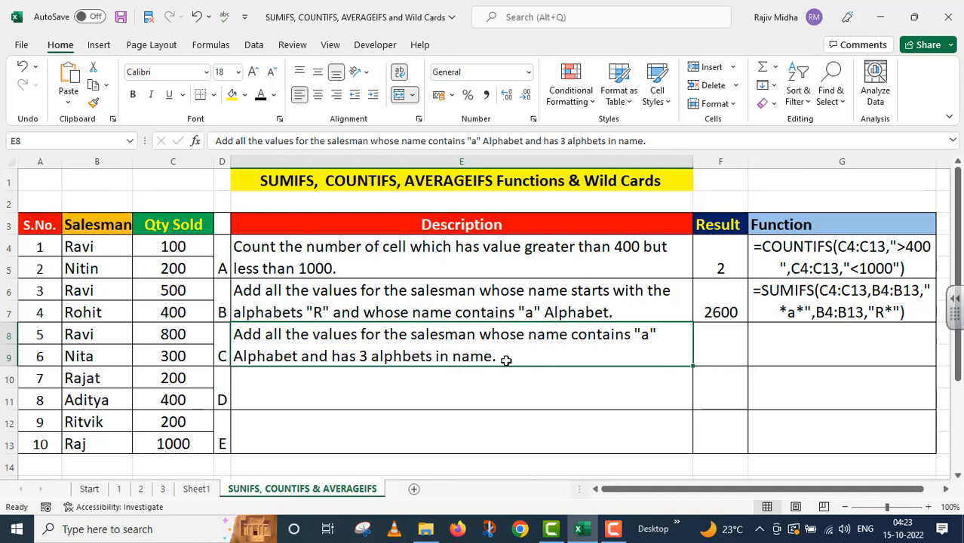
left_click(707, 336)
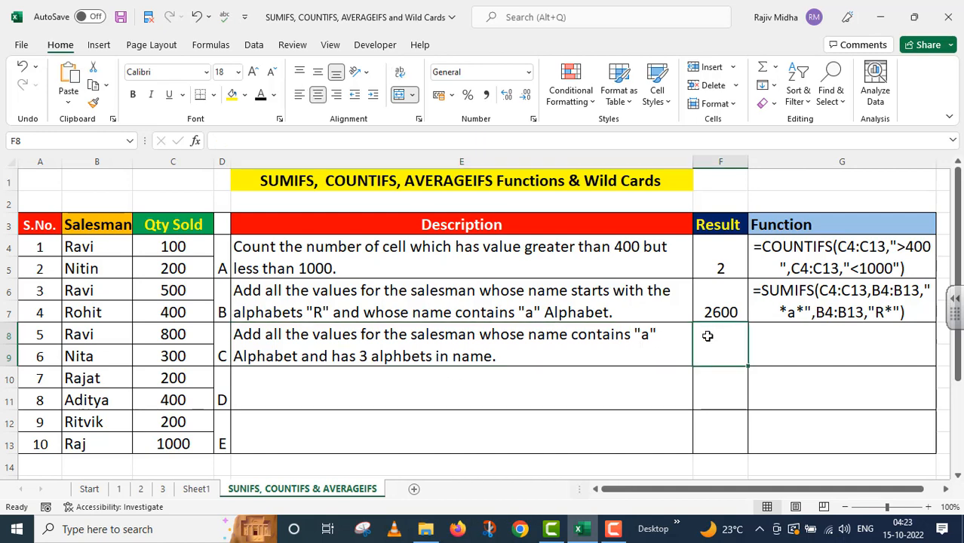
type("=SUMI")
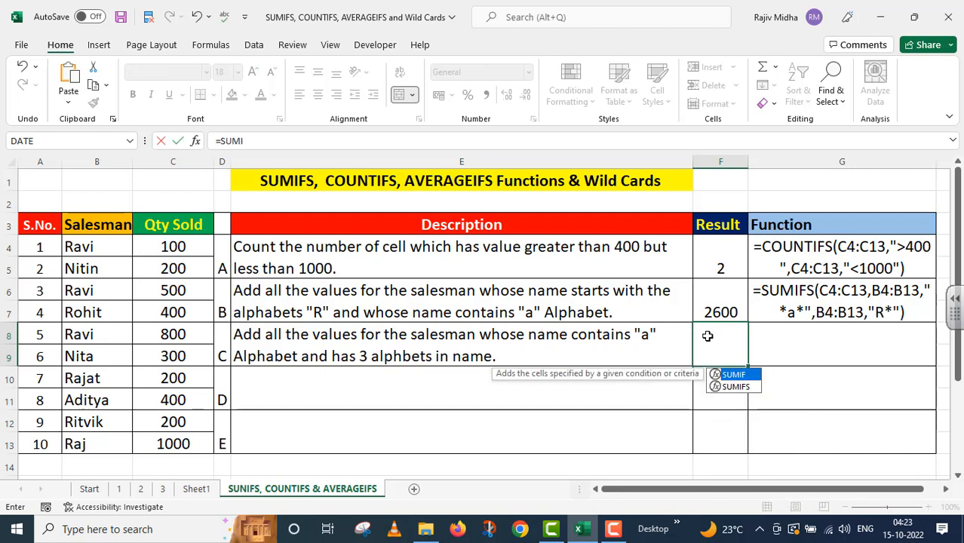
type("FS(")
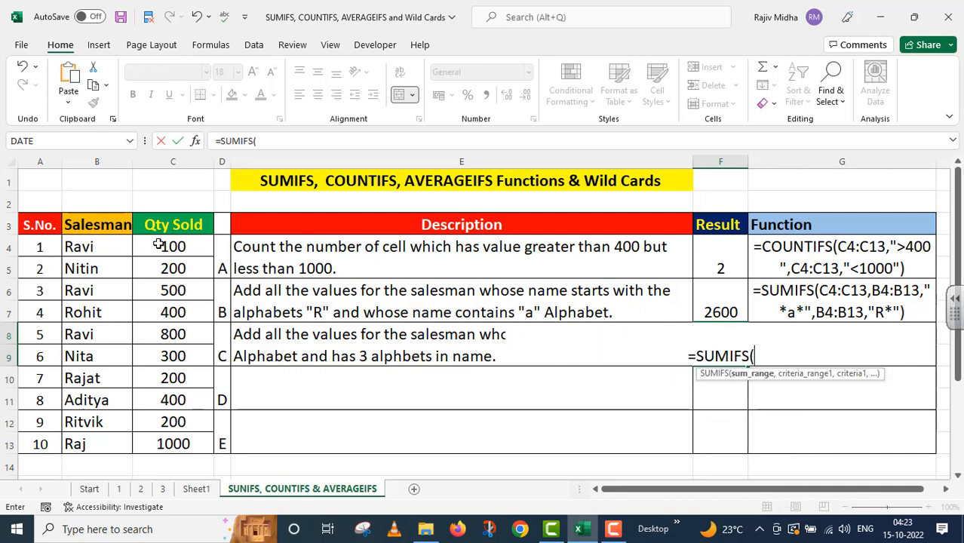
left_click_drag(158, 246, 174, 438)
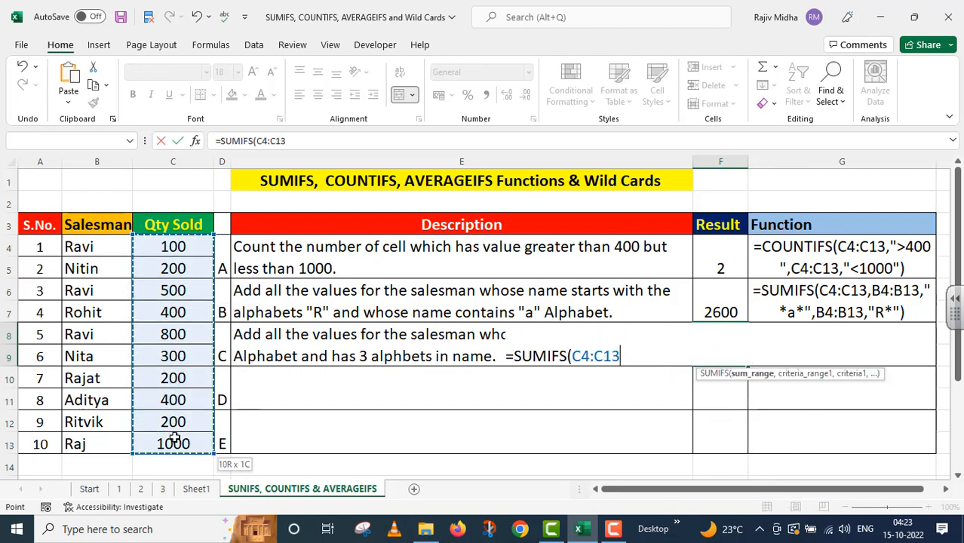
type(",")
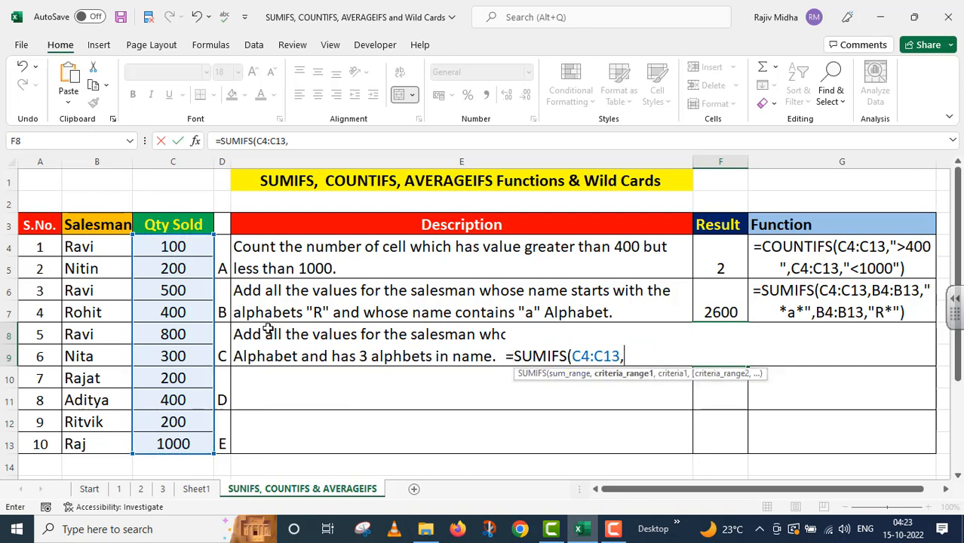
- Complete the SUMIFS formula in F8 with criteria range B4:B13 matching "*a*" and B4:B13 matching "???"
left_click_drag(101, 242, 119, 442)
type(",")
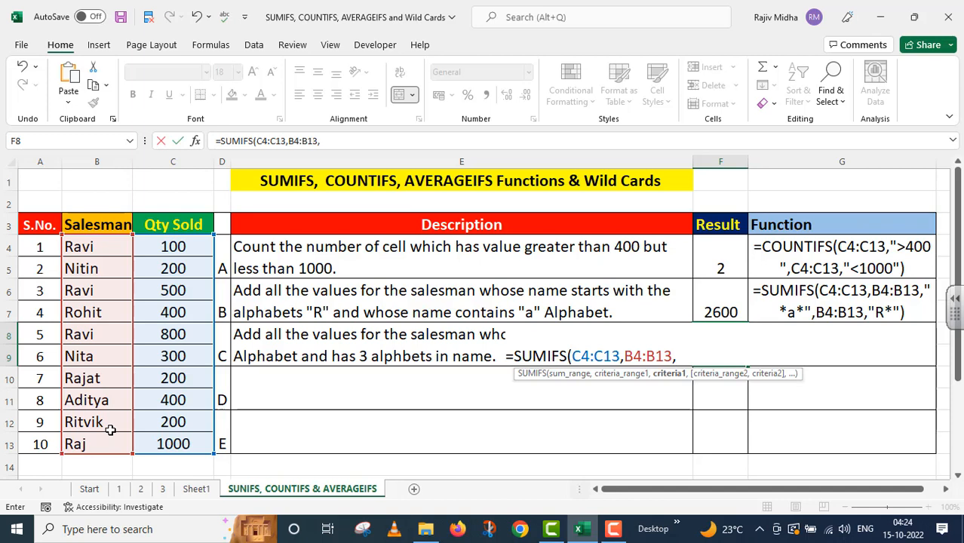
type("\"*a*")
type("\",")
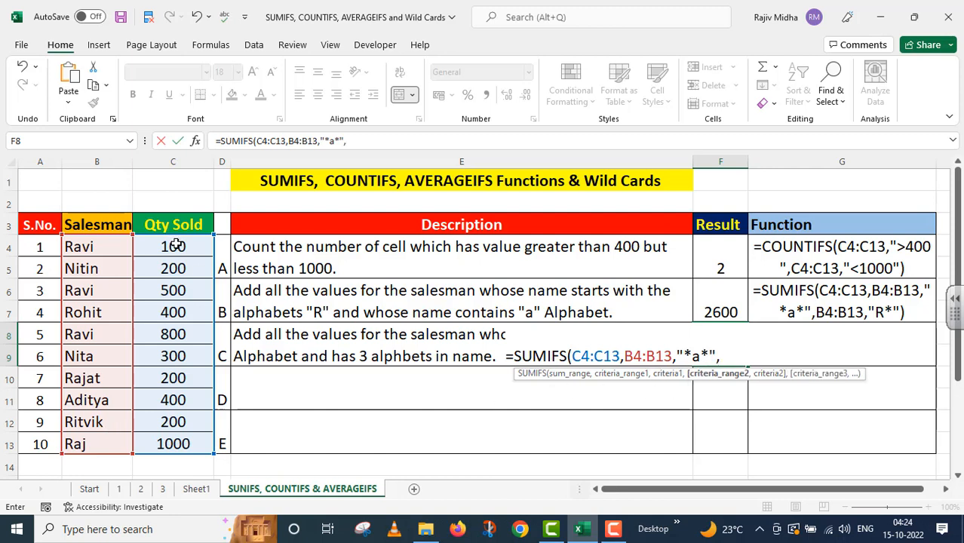
left_click_drag(86, 245, 76, 437)
type(",\"")
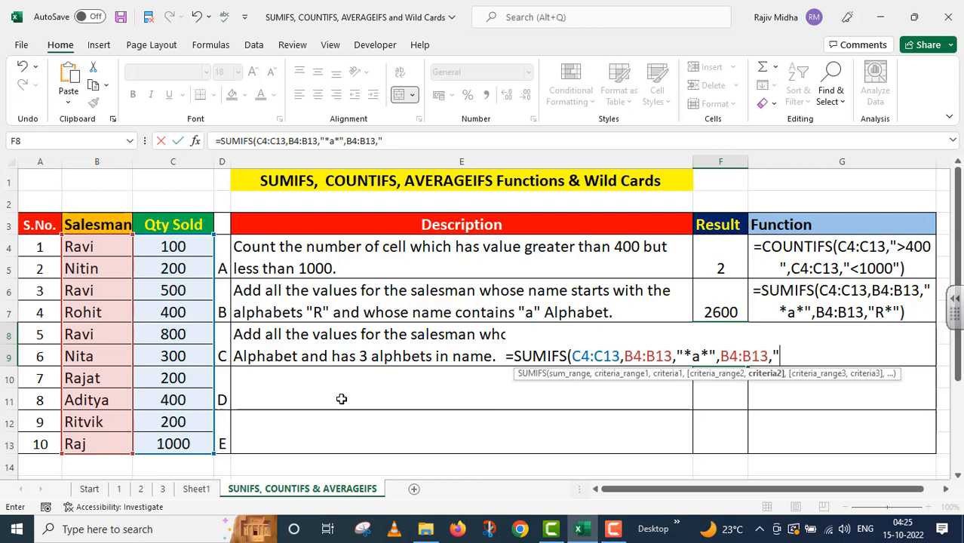
type("???\"")
type(")")
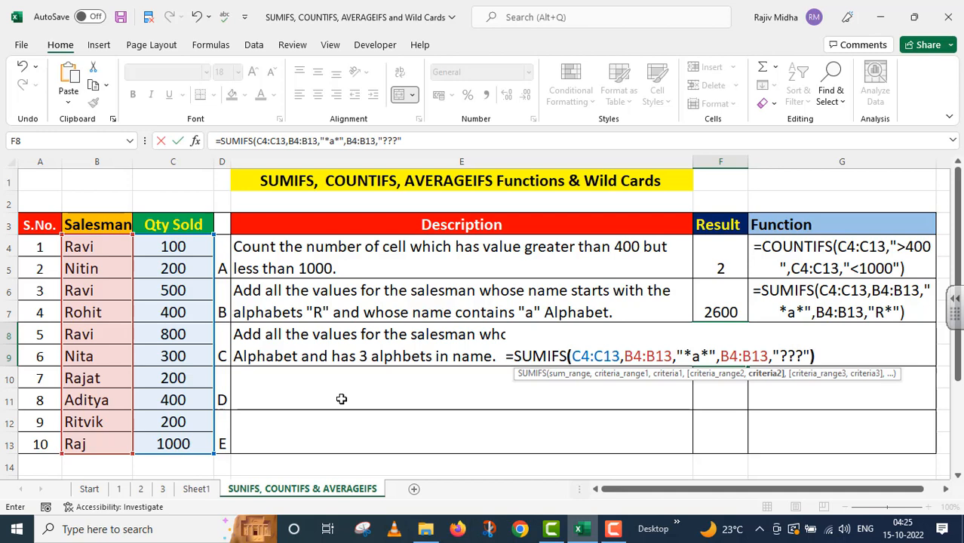
key("Return")
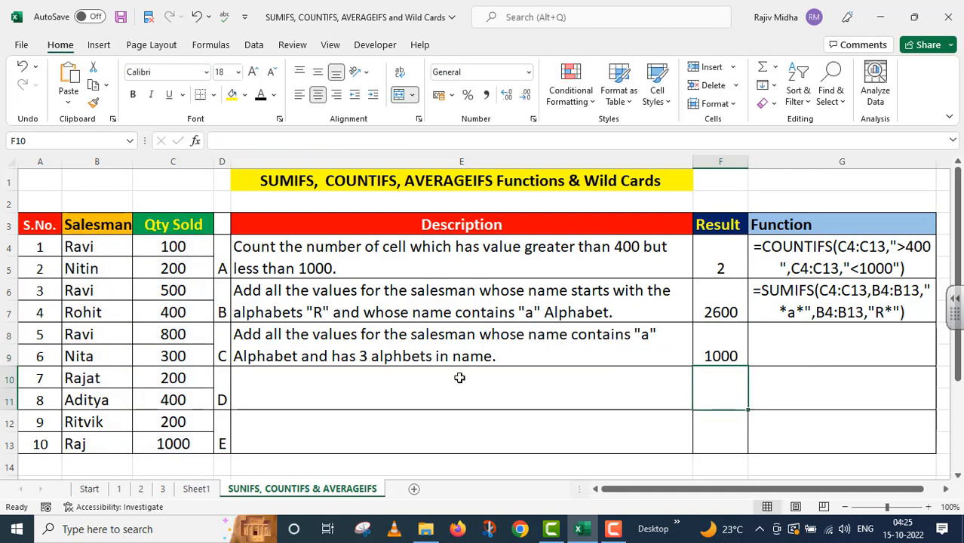
- Copy the SUMIFS formula from F8 as text into Function cell G8
left_click(706, 348)
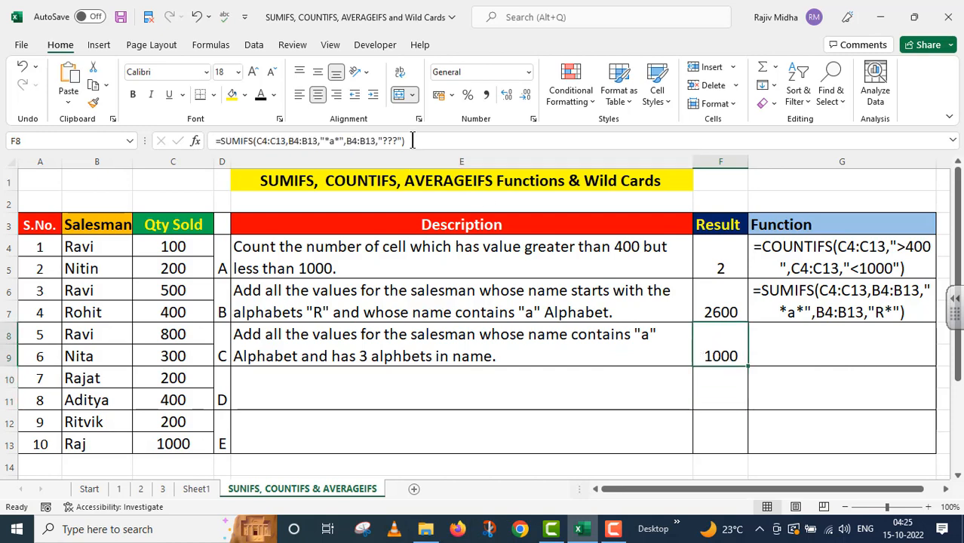
left_click_drag(407, 140, 215, 141)
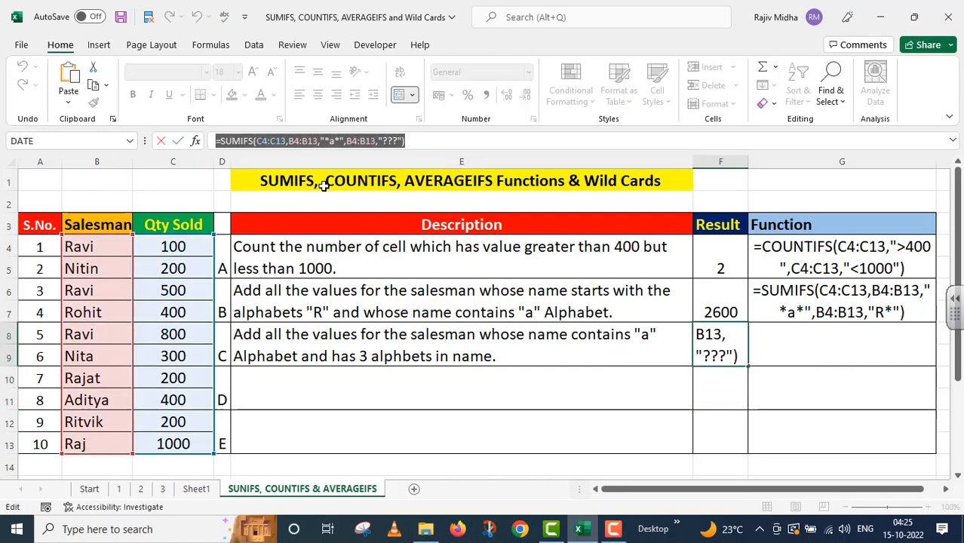
key("ctrl+c")
key("Return")
double_click(754, 336)
key("ctrl+v")
left_click(751, 334)
type("'")
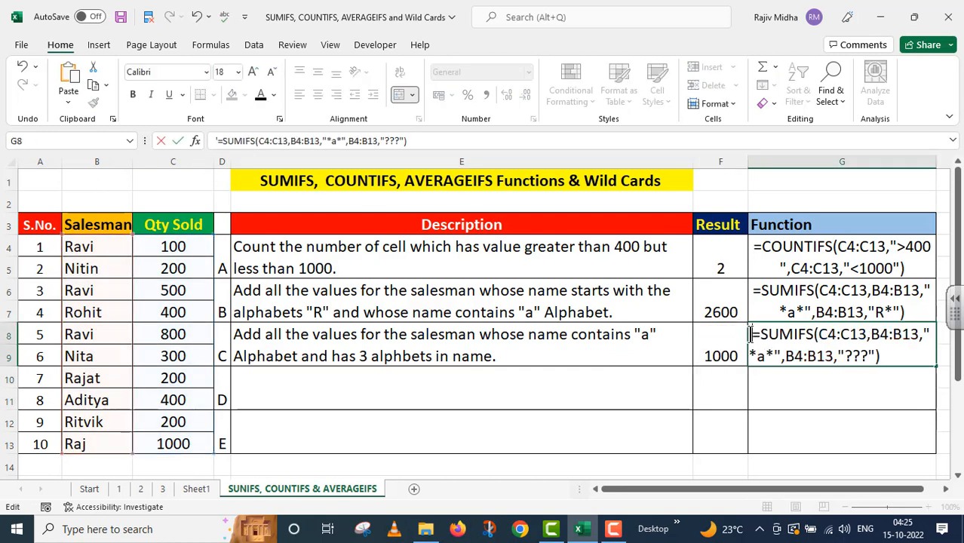
left_click(356, 345)
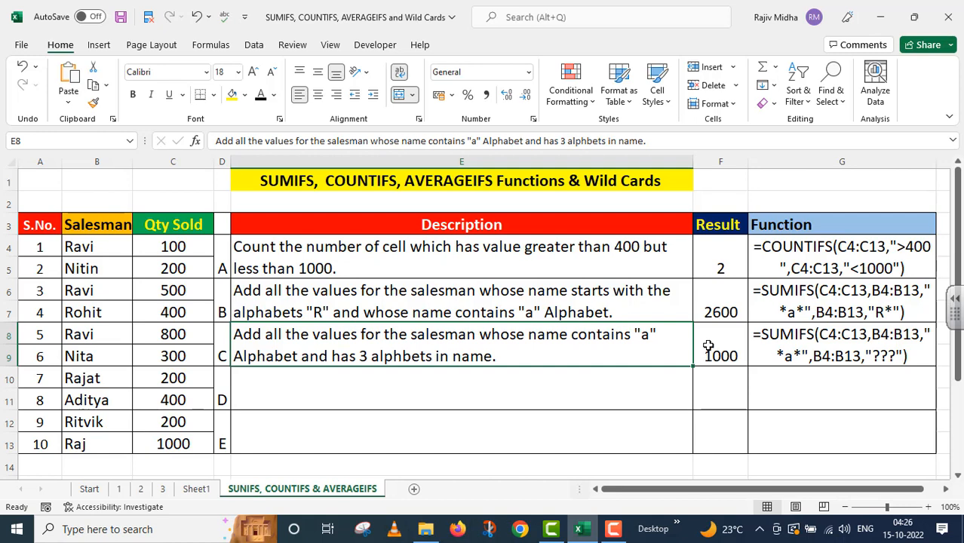
- Apply the current font colour to the E10 description and begin a COUNTIFS formula in F10 with criteria range B4:B13 matching "*a*"
left_click(379, 394)
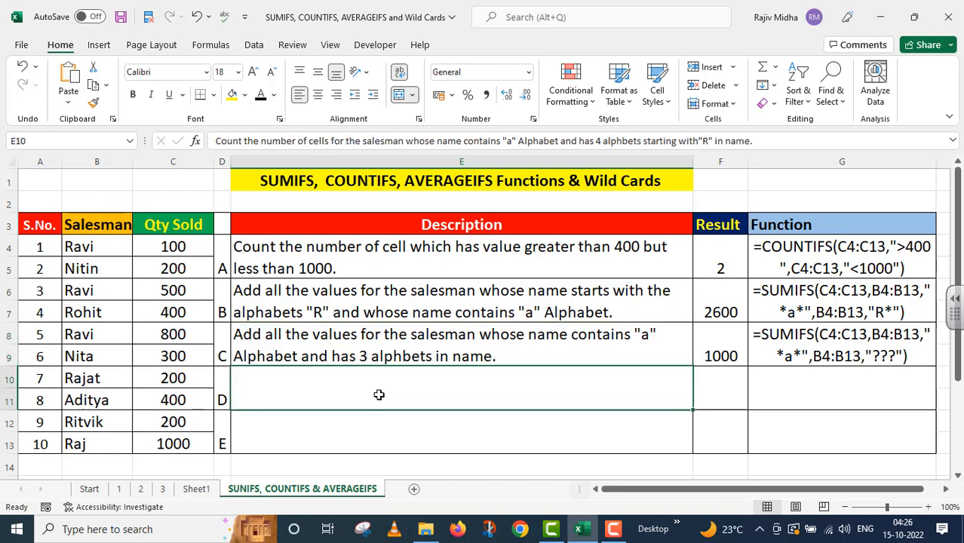
left_click(261, 99)
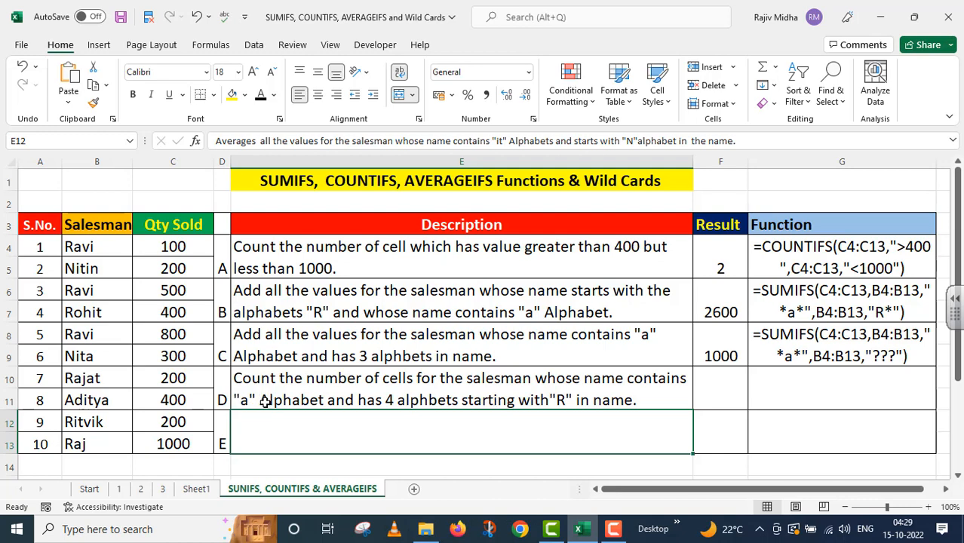
left_click(709, 383)
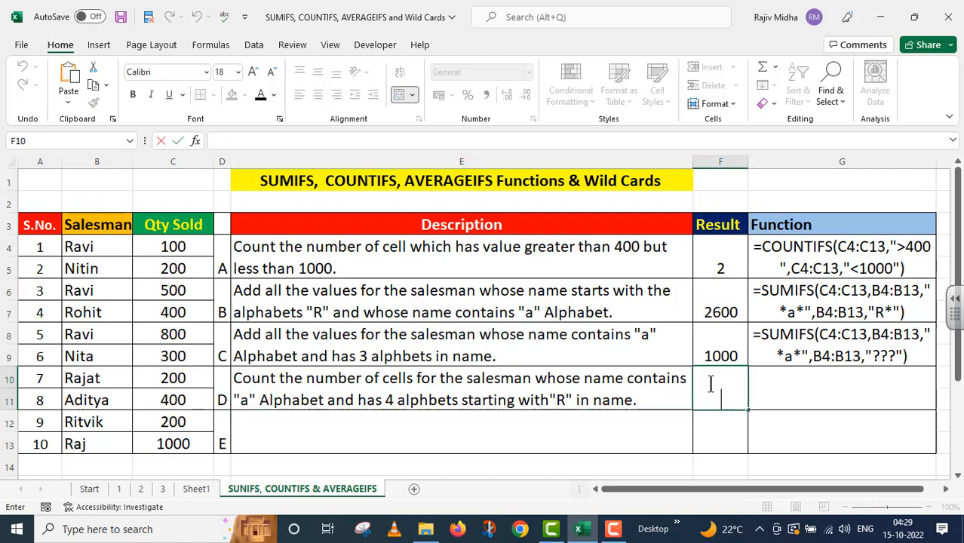
type("=CO")
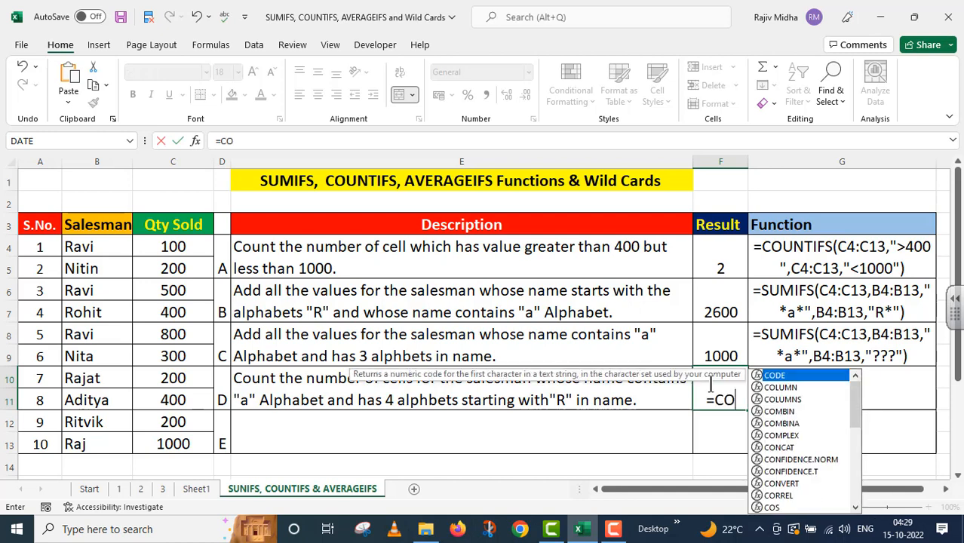
type("UNTIFS(")
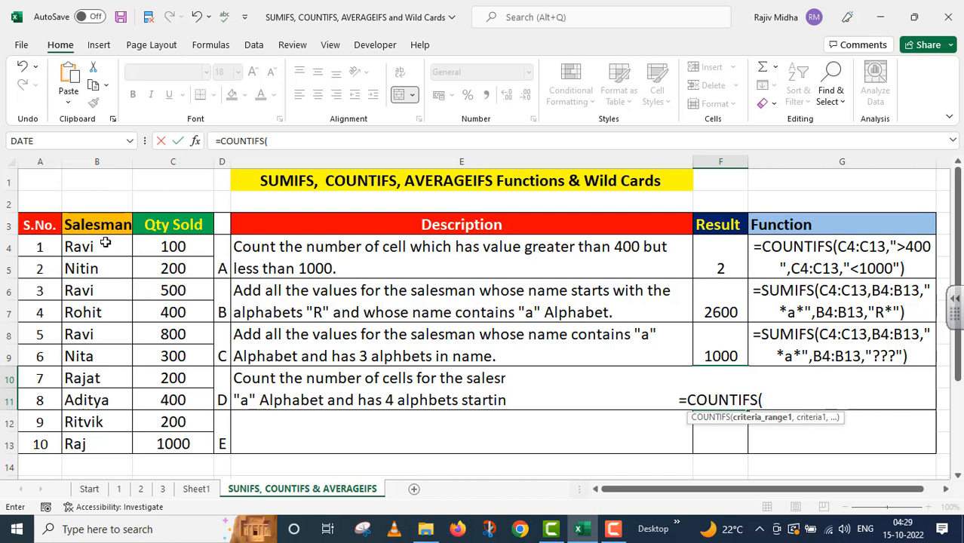
left_click_drag(103, 243, 90, 436)
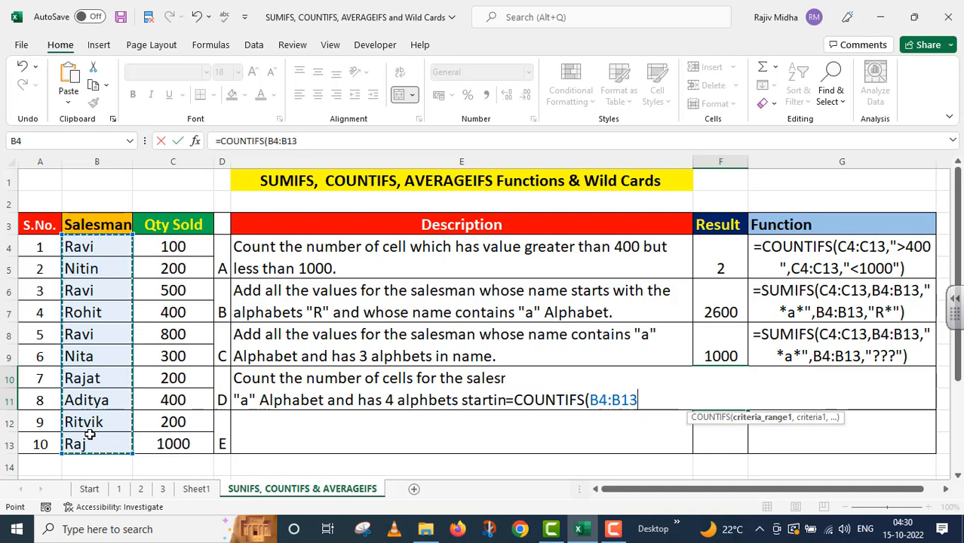
type(",")
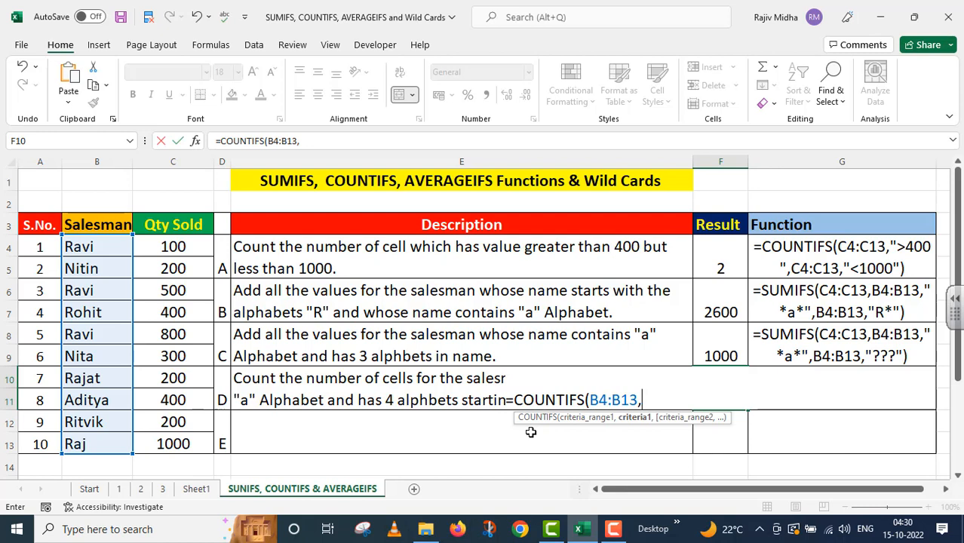
type("\"")
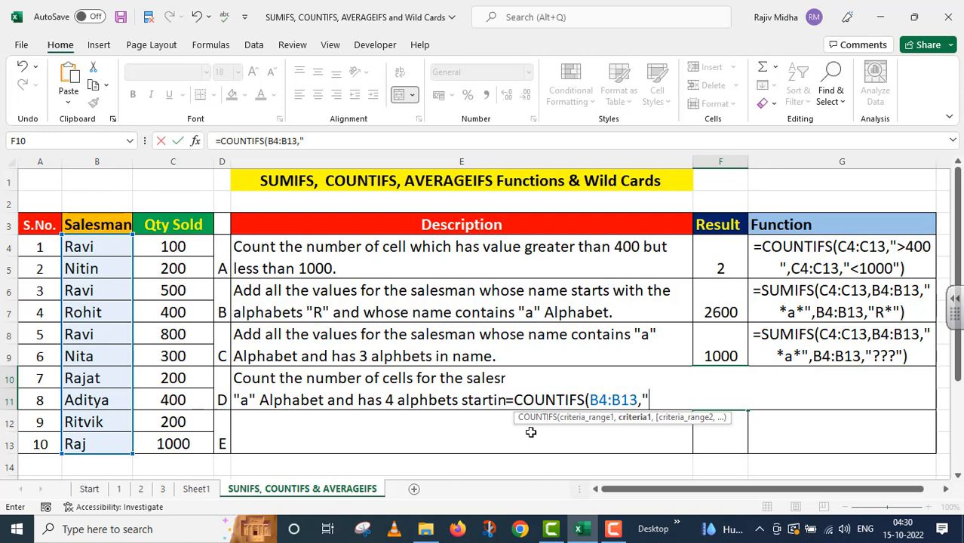
type("*a")
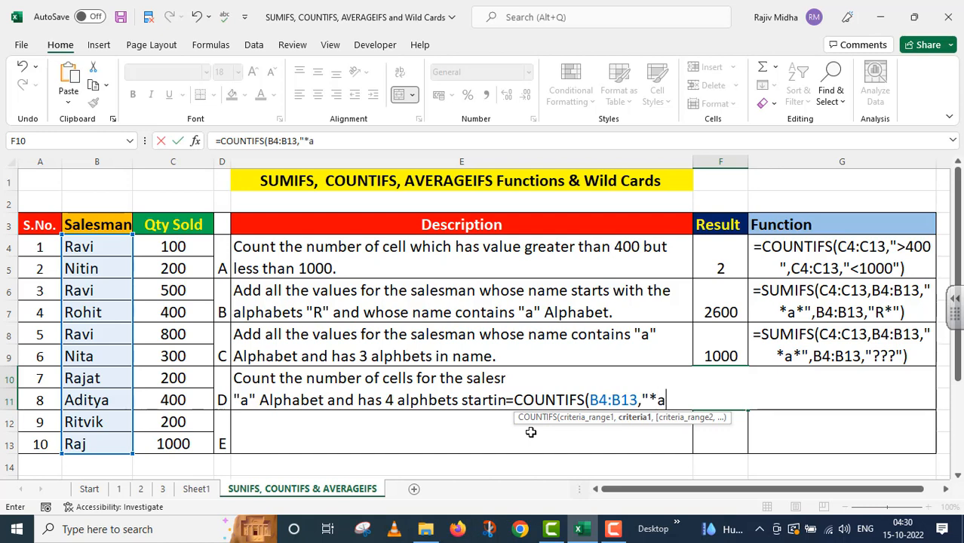
type("*")
type("\",")
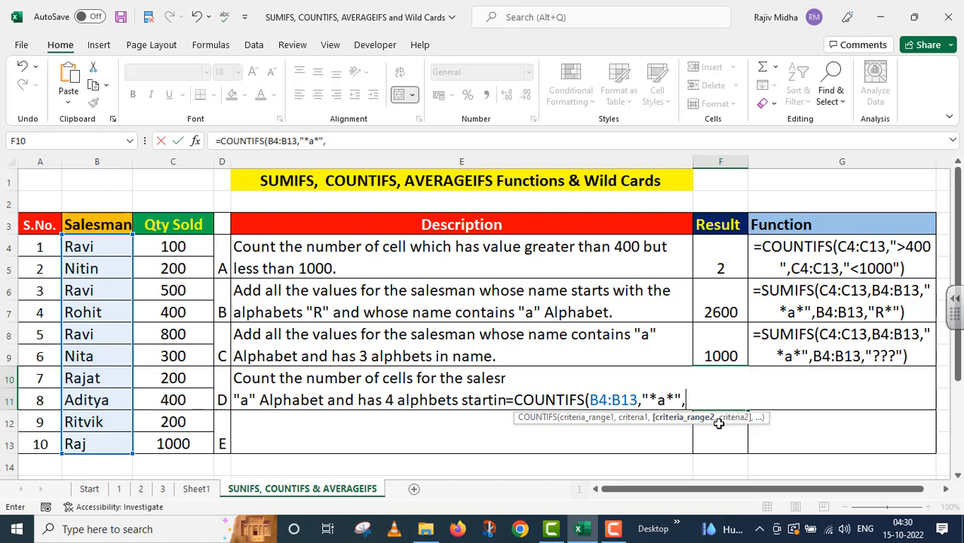
- Complete the COUNTIFS formula in F10 with second criteria range B4:B13 matching "R???"
left_click_drag(103, 246, 101, 446)
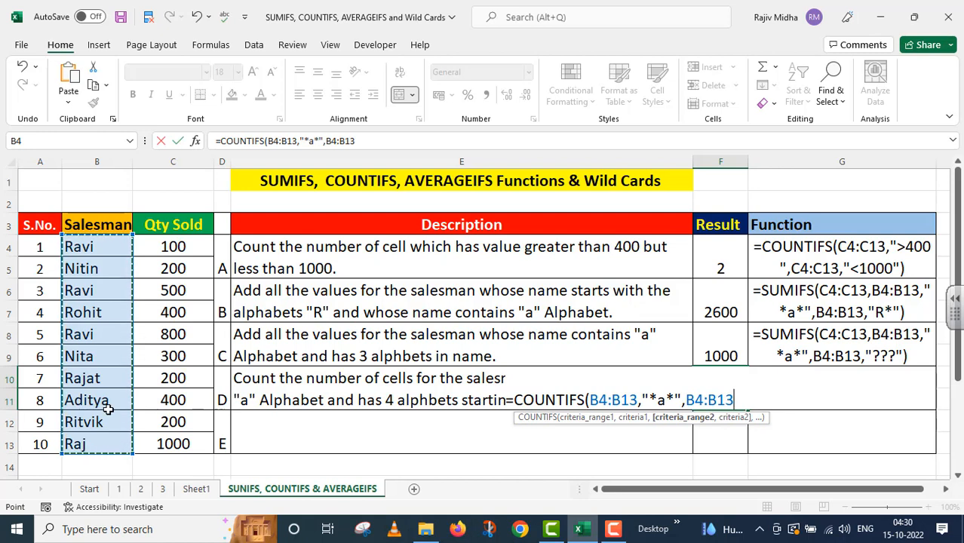
type(",")
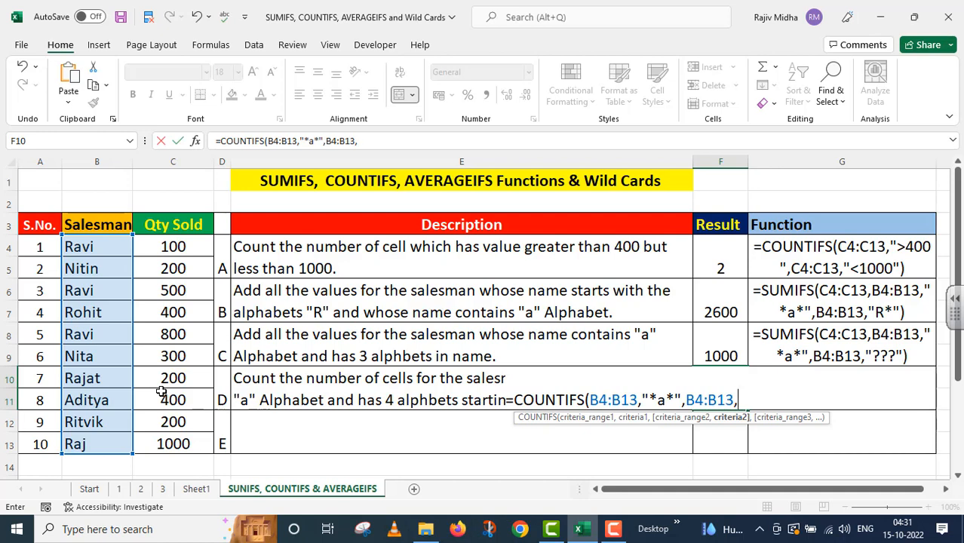
type("R")
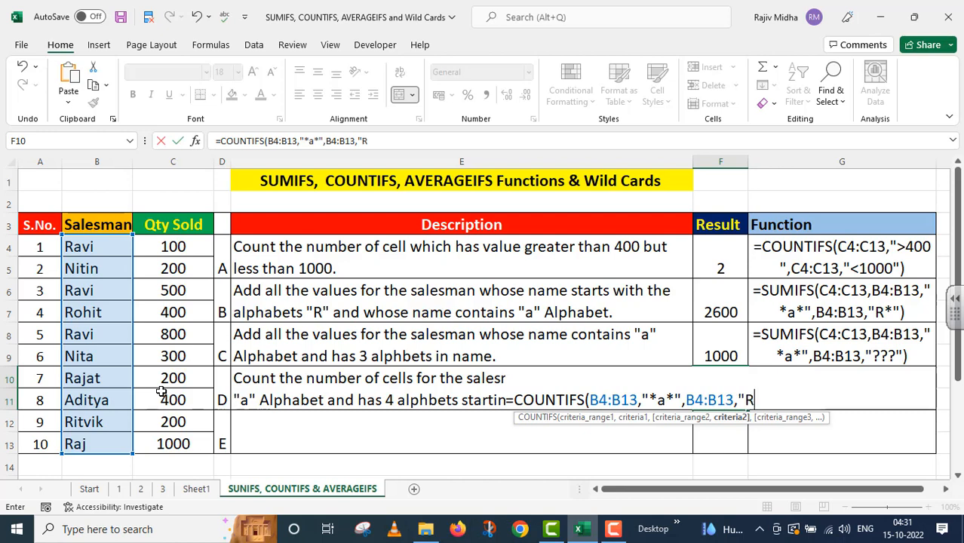
type("???\"")
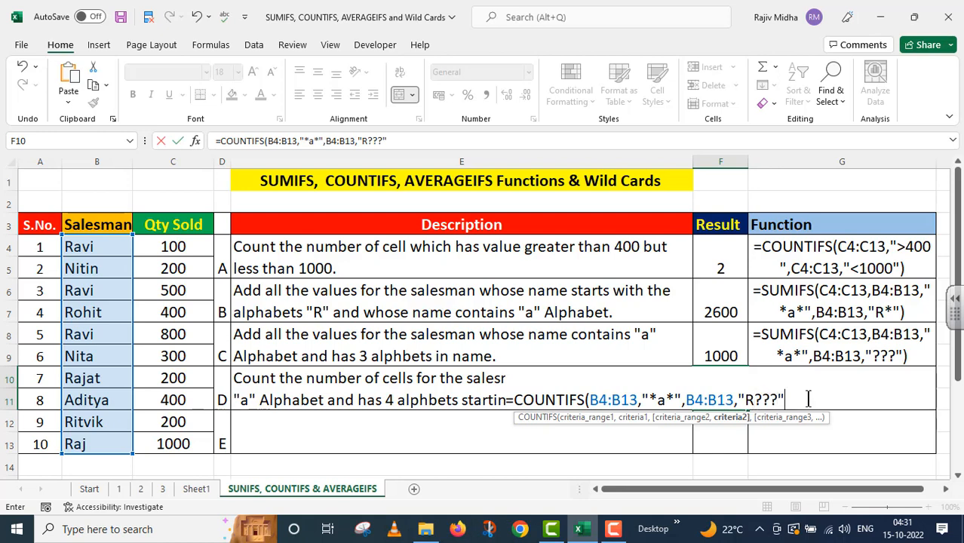
type(")")
key("Return")
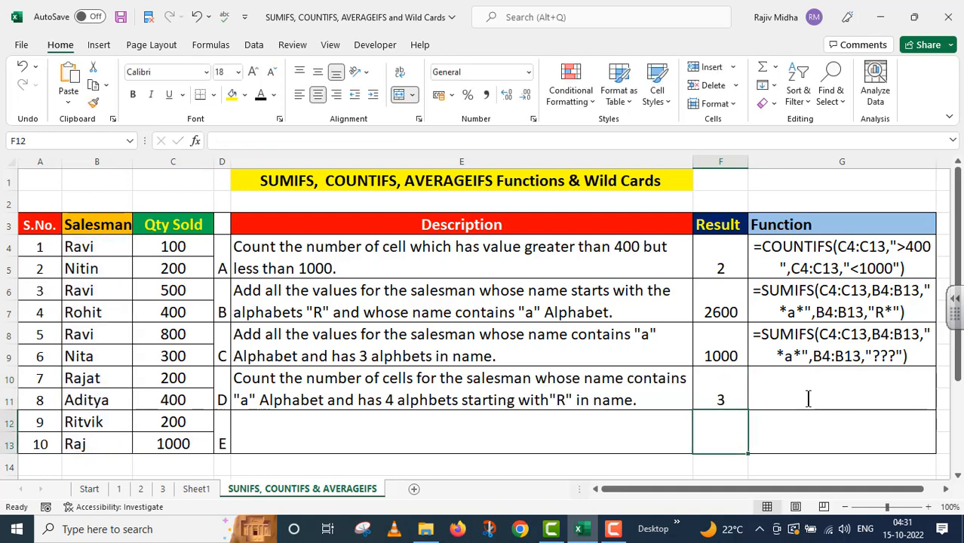
- Check the F10 count against the table by selecting the matching quantities in C4, C6 and C8 together
left_click(703, 393)
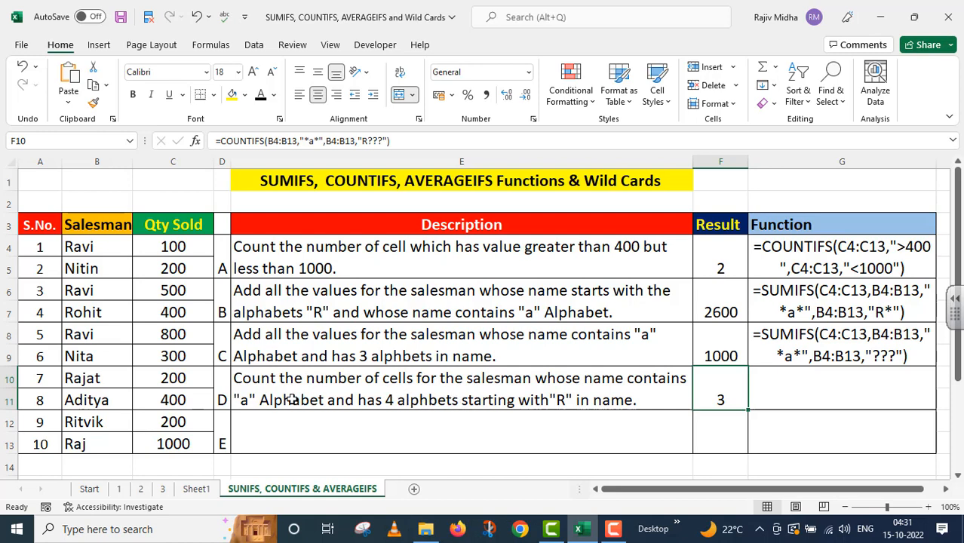
left_click(171, 245)
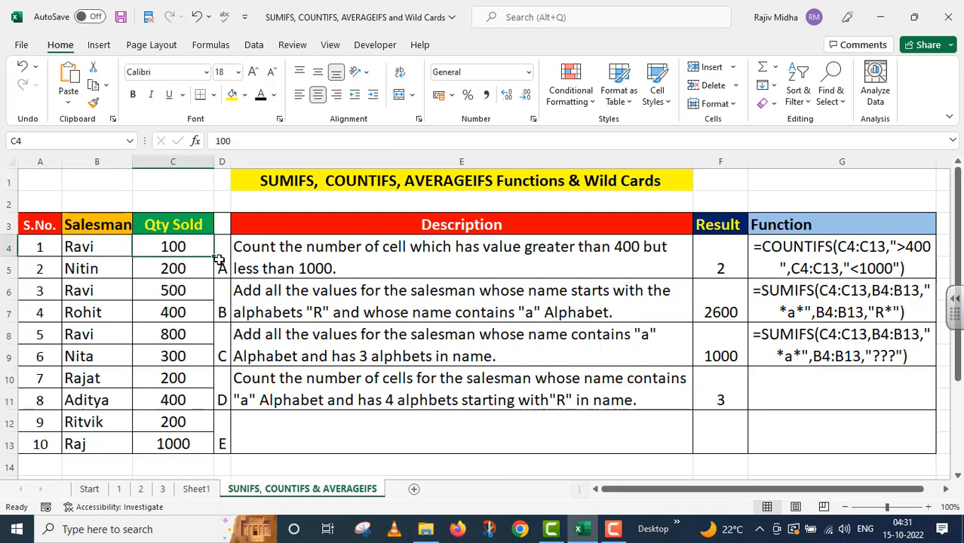
left_click(176, 290, "ctrl")
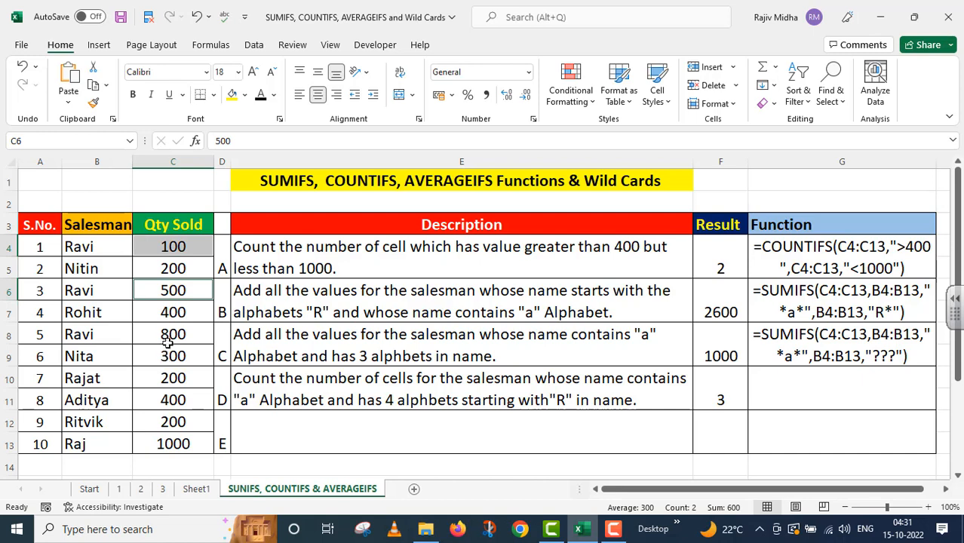
left_click(170, 334, "ctrl")
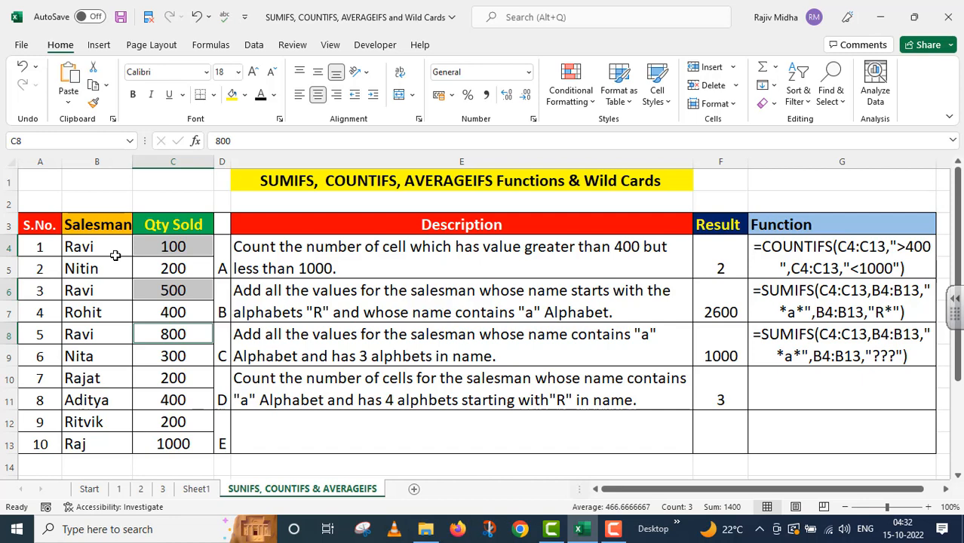
- Copy the COUNTIFS formula from F10 as text into Function cell G10
left_click(721, 389)
left_click_drag(392, 141, 181, 149)
key("ctrl+c")
key("Return")
double_click(762, 403)
key("ctrl+v")
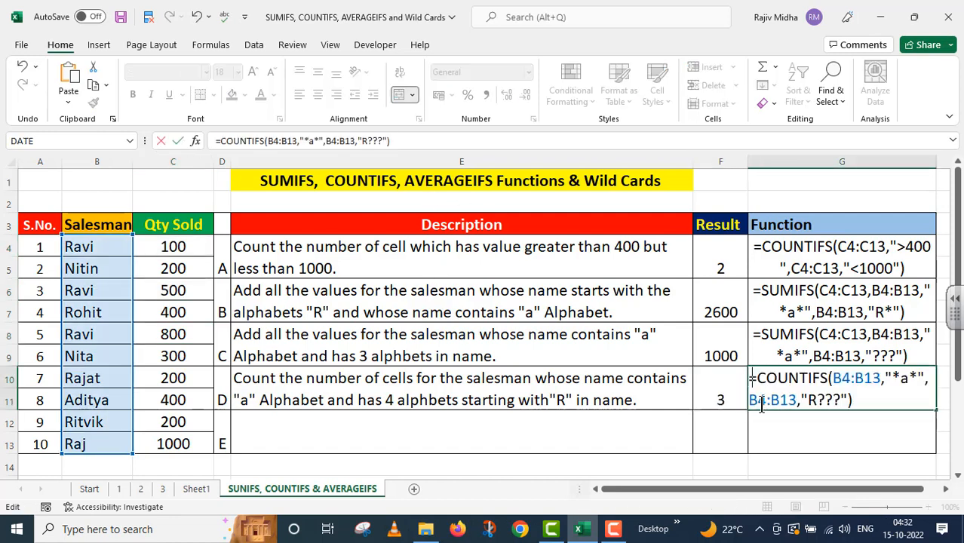
type("'")
key("Return")
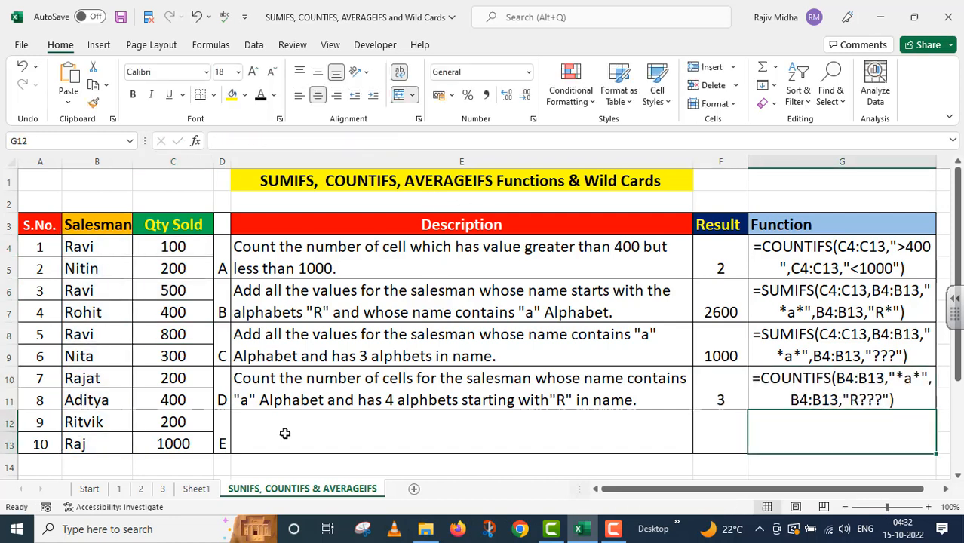
- Apply the current font colour to the E12 description and begin an AVERAGEIFS formula in F12 with average range C4:C13
left_click(285, 433)
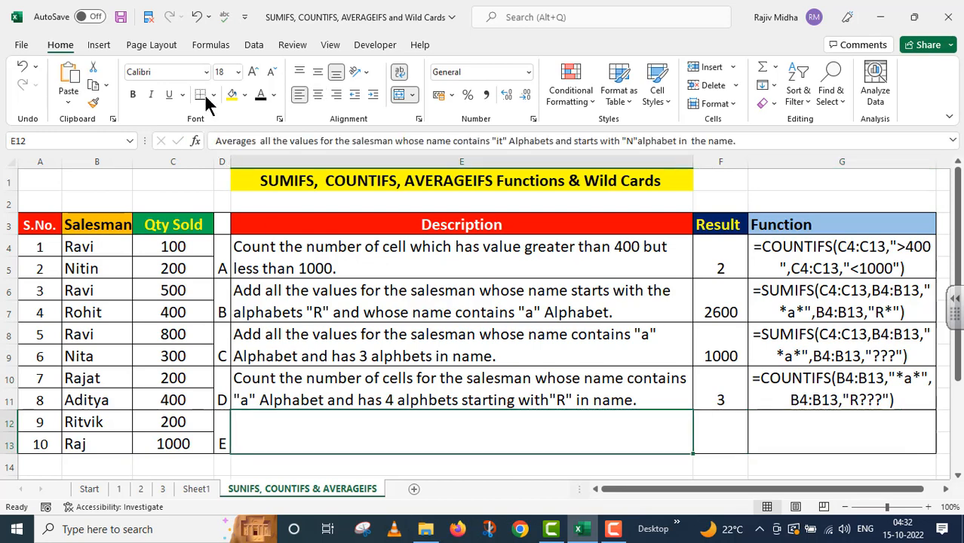
left_click(260, 95)
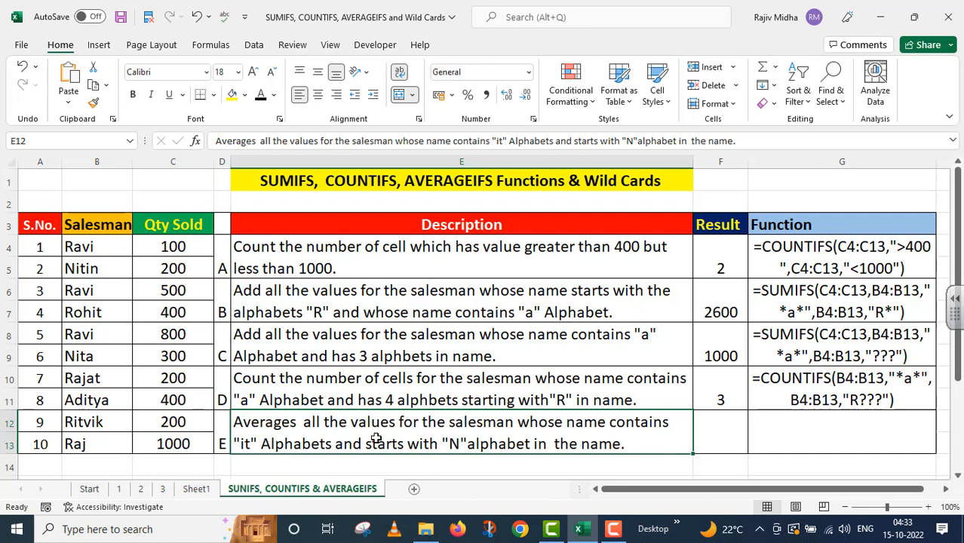
double_click(720, 437)
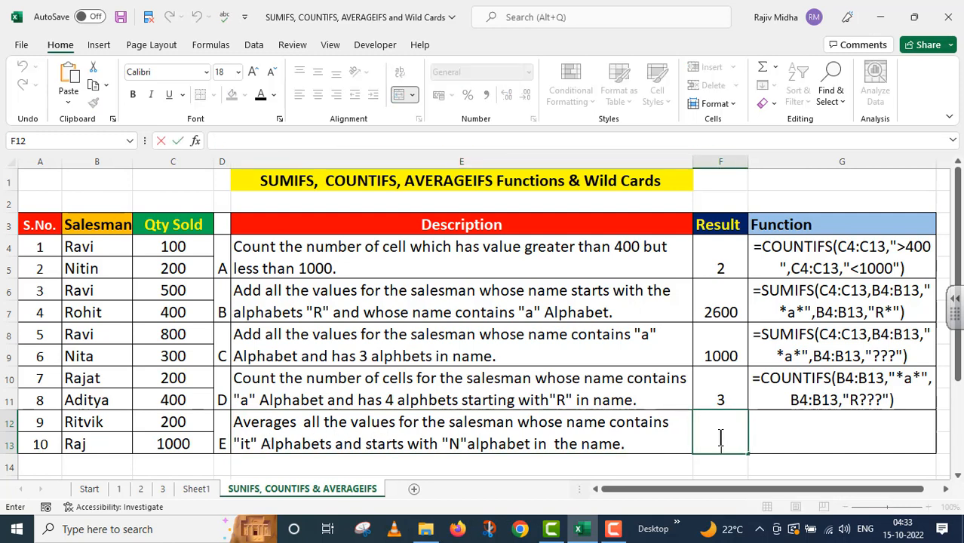
type("=A")
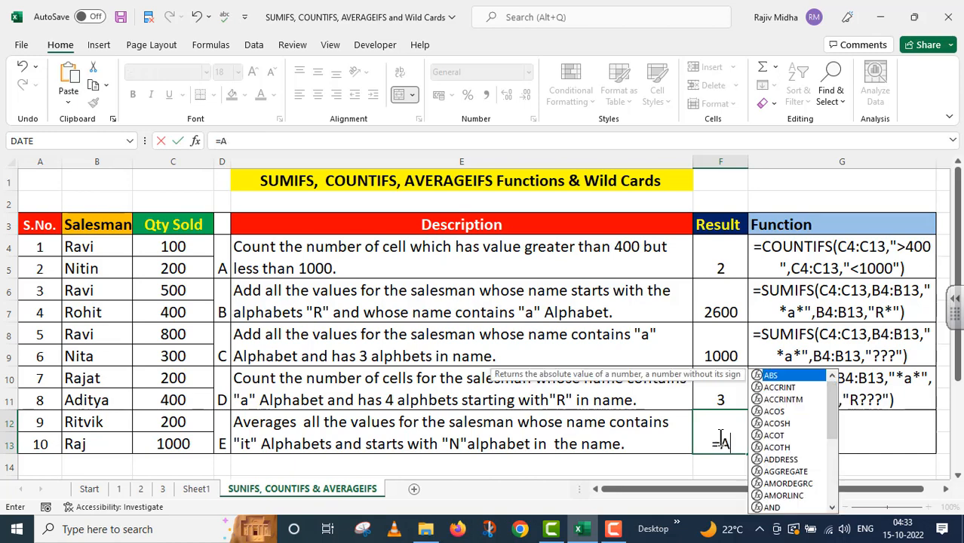
type("VERAGEIFS(")
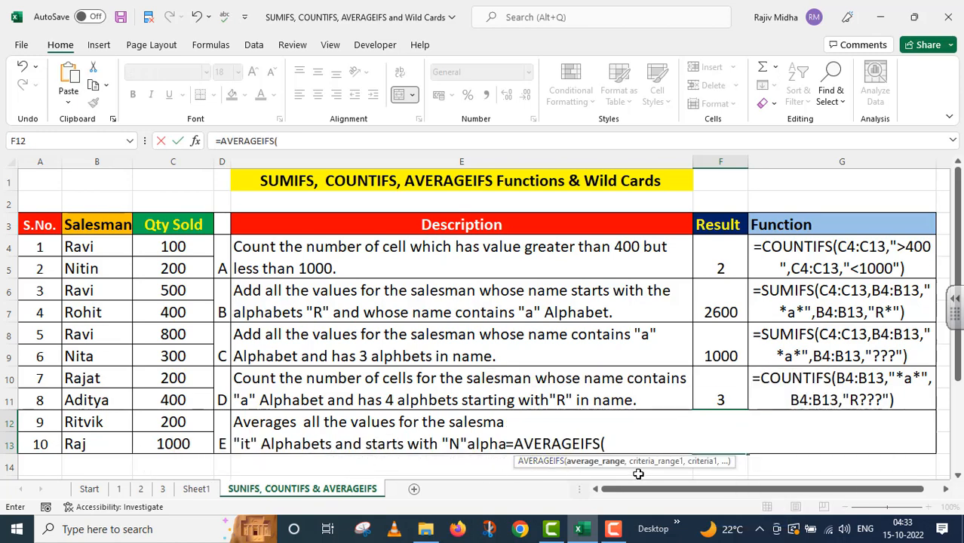
left_click_drag(181, 246, 184, 435)
type(",")
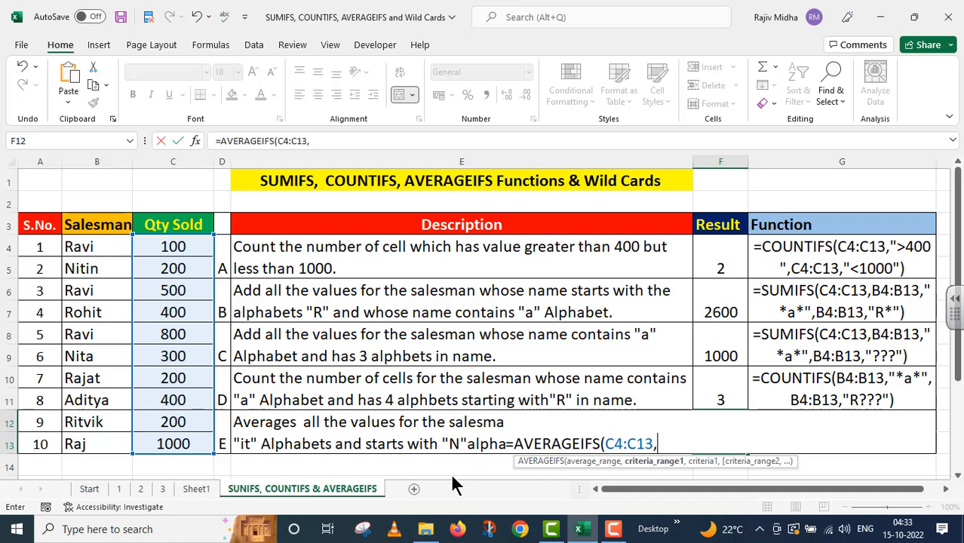
- Complete the AVERAGEIFS formula in F12 with criteria range B4:B13 matching "*it*" and B4:B13 matching "N*"
left_click_drag(70, 244, 96, 433)
type(",")
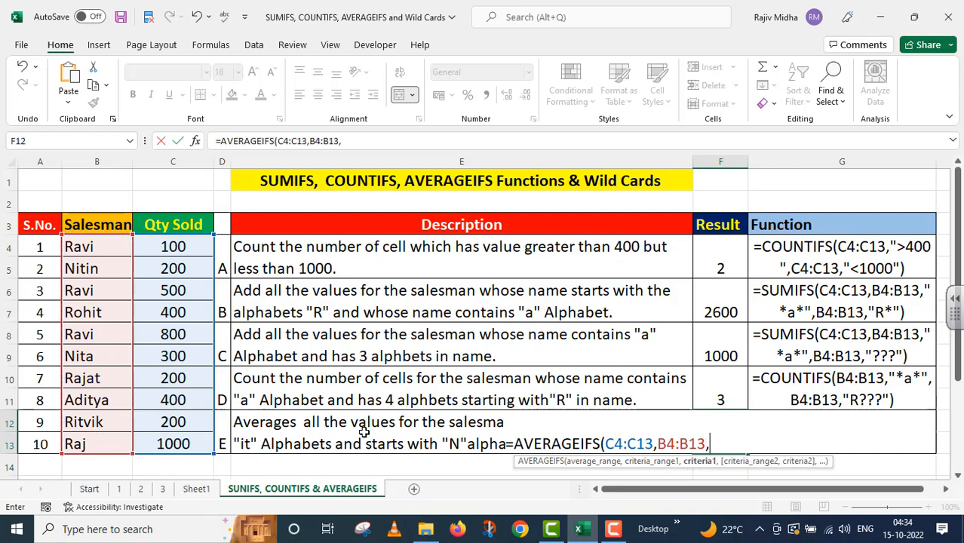
type("\"*it*\"")
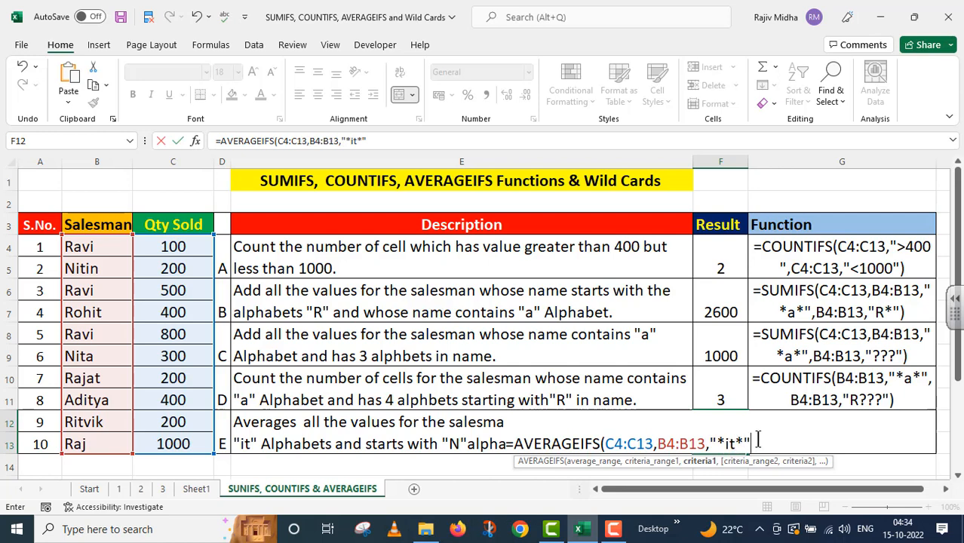
type(",")
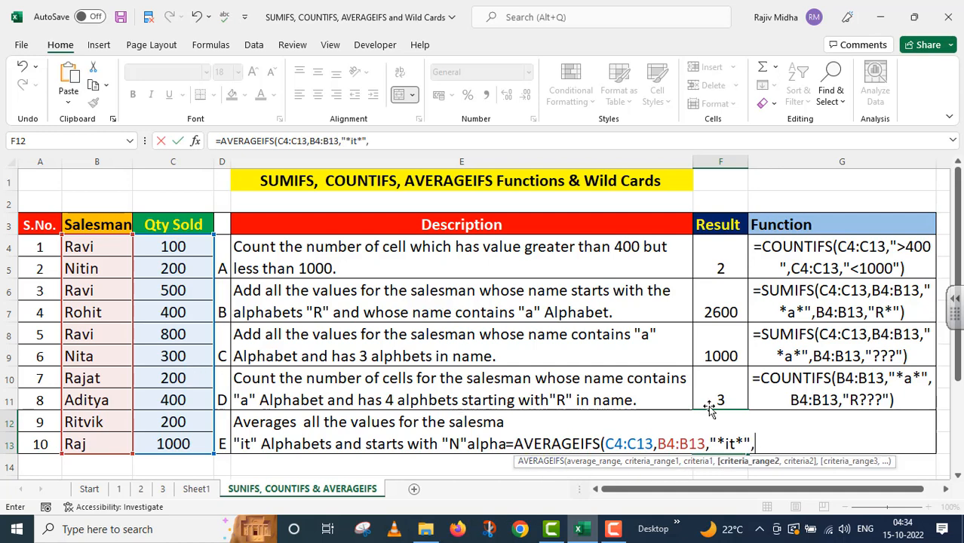
left_click_drag(76, 247, 96, 436)
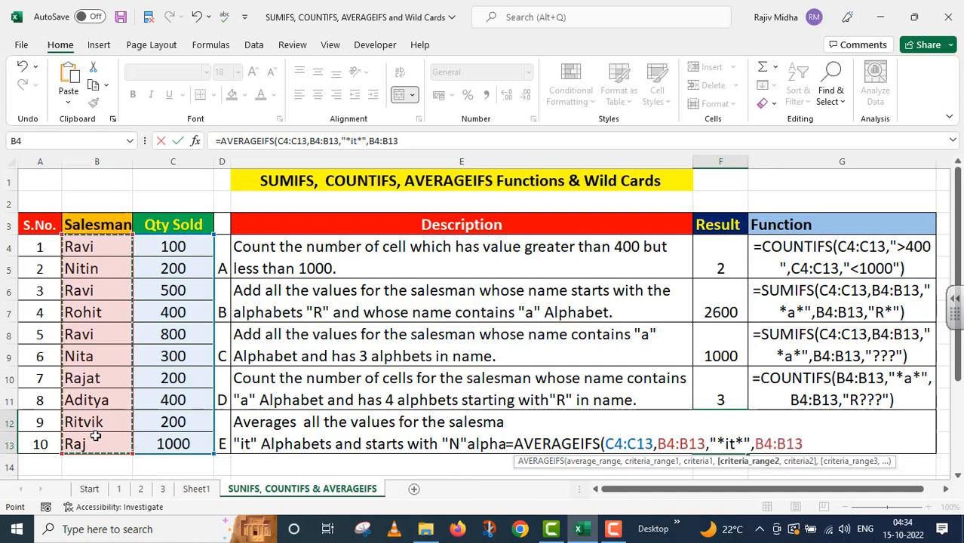
type(",\"")
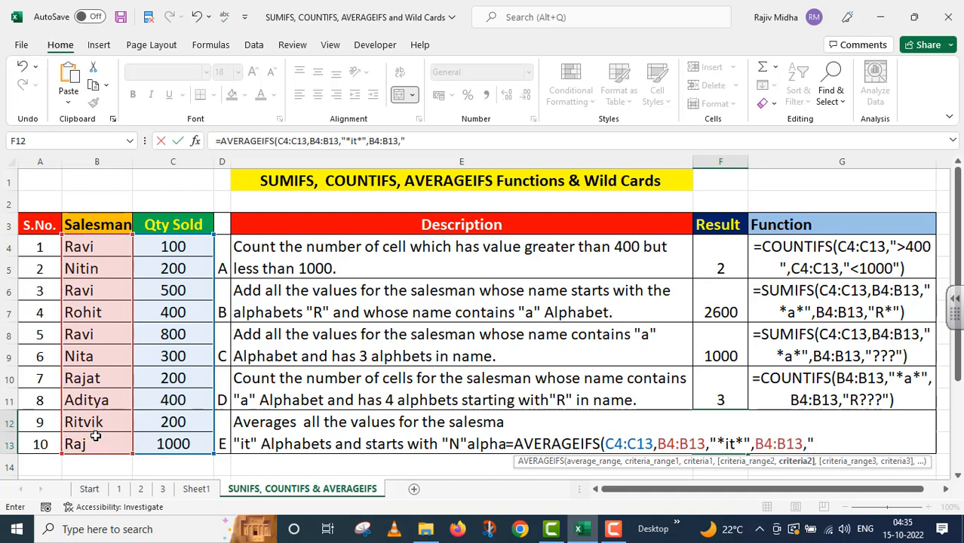
type("N*\"")
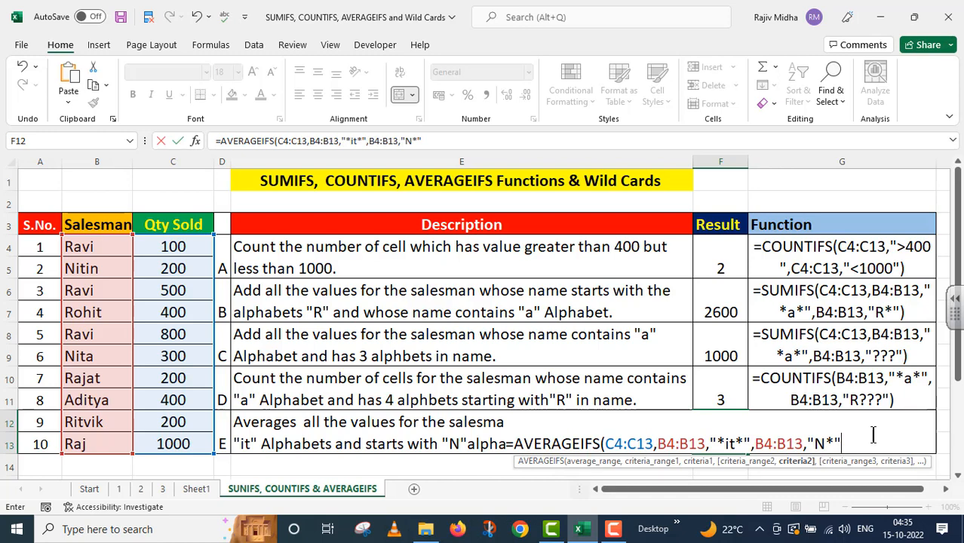
type(")")
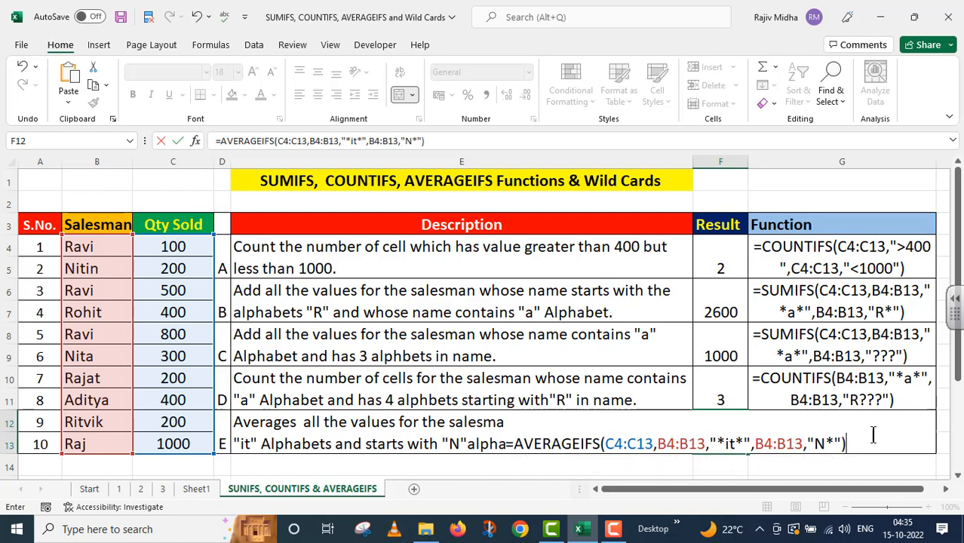
key("Return")
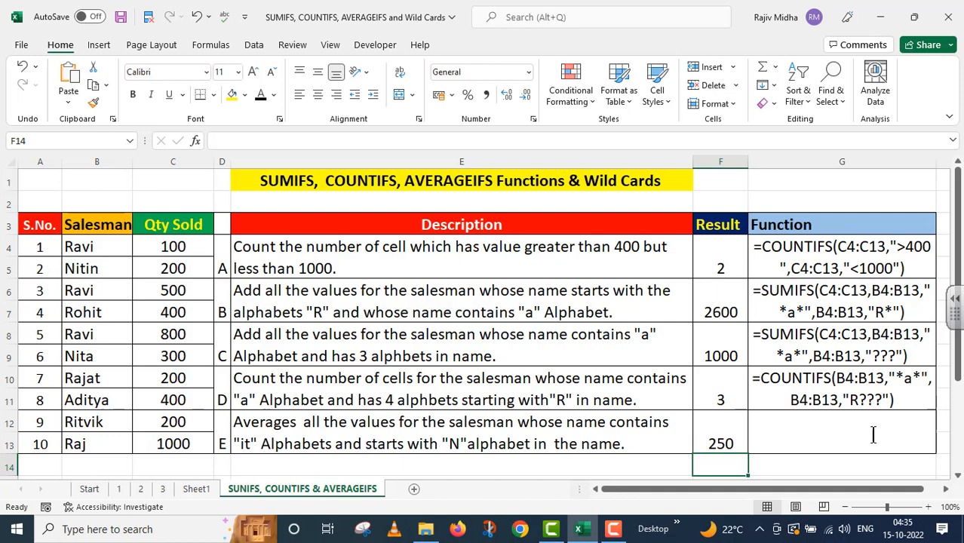
- Check the F12 average against the table by selecting the matching quantities in C5 and C9 together
left_click(721, 436)
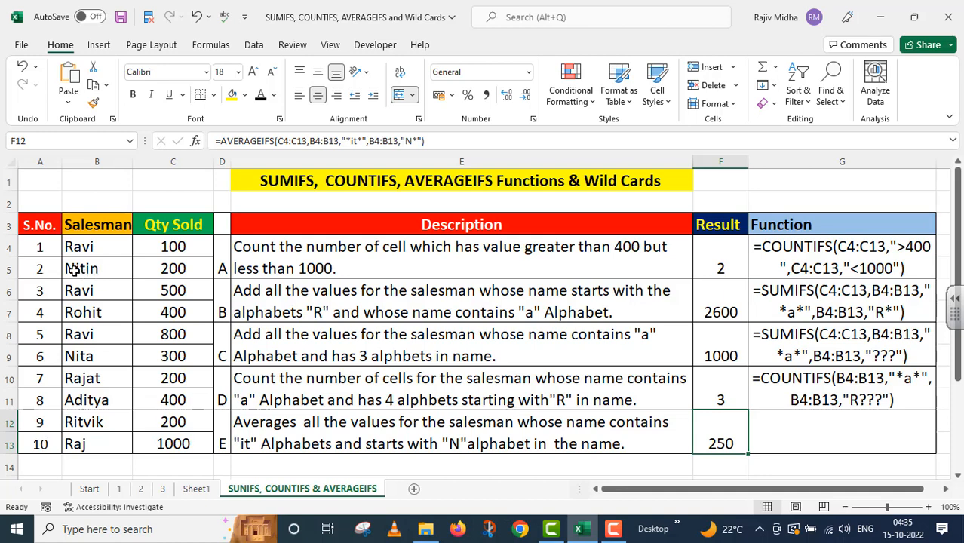
left_click(164, 270)
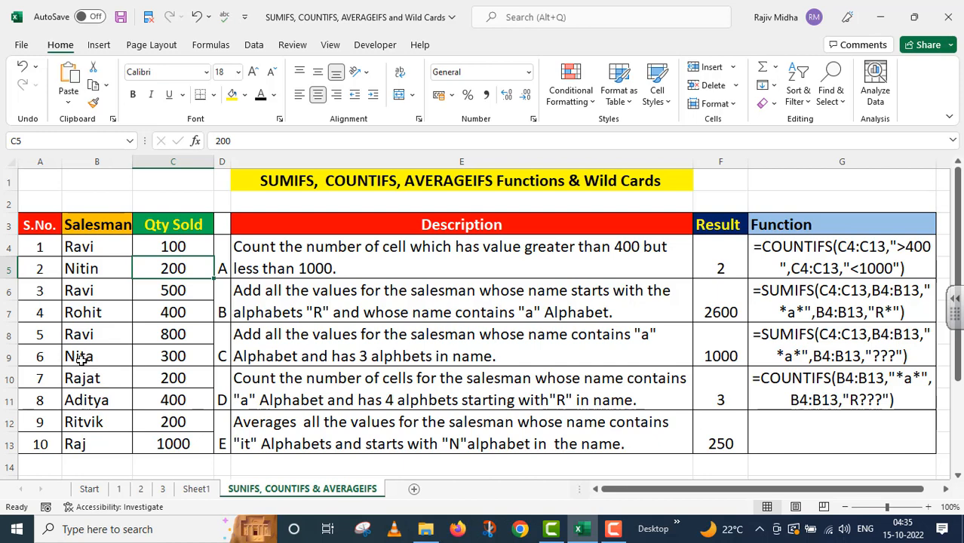
left_click(175, 355, "ctrl")
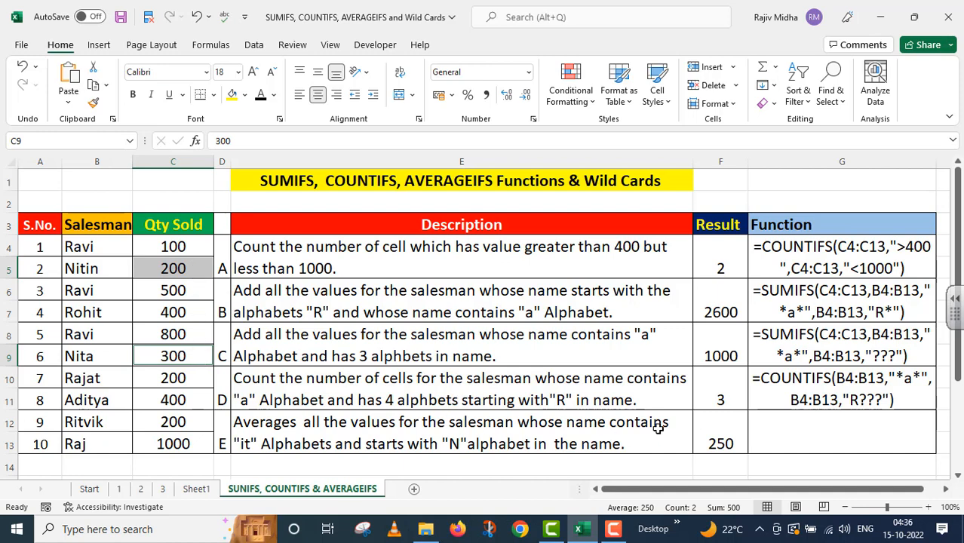
- Copy the AVERAGEIFS formula from F12 as text into Function cell G12
left_click(729, 442)
left_click_drag(426, 142, 216, 141)
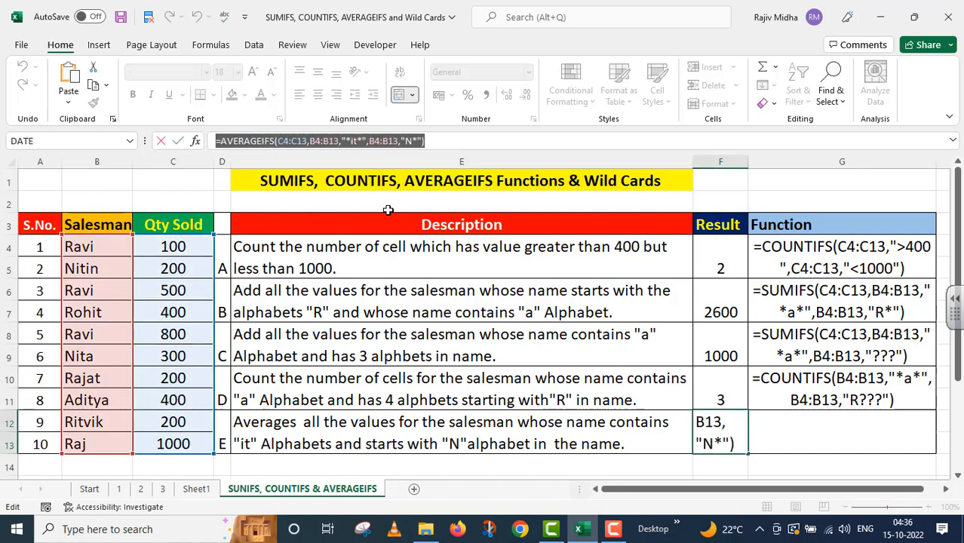
key("Escape")
left_click(767, 431)
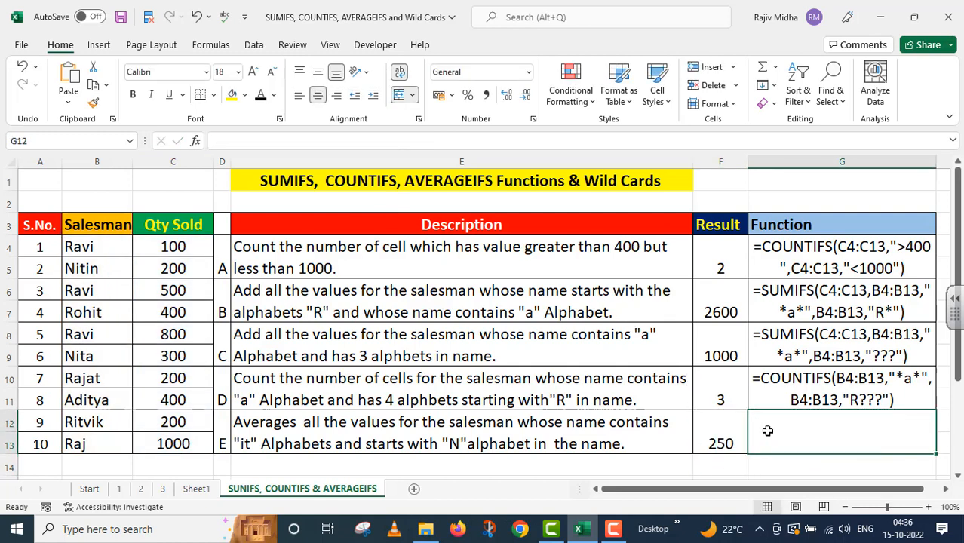
double_click(777, 442)
type("=AVERAGEIFS(C4:C13,B4:B13,\"*it*\",B4:B13,\"N*\")")
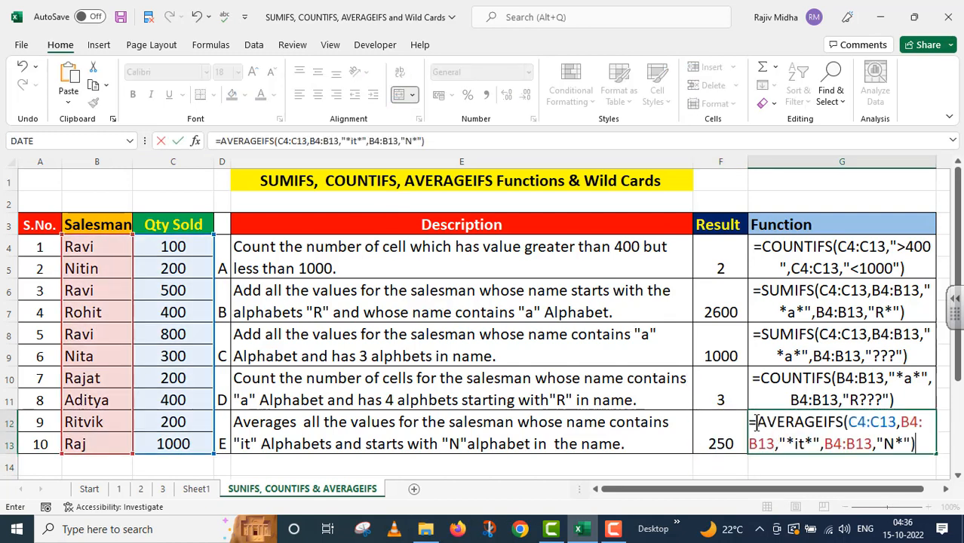
left_click(640, 465)
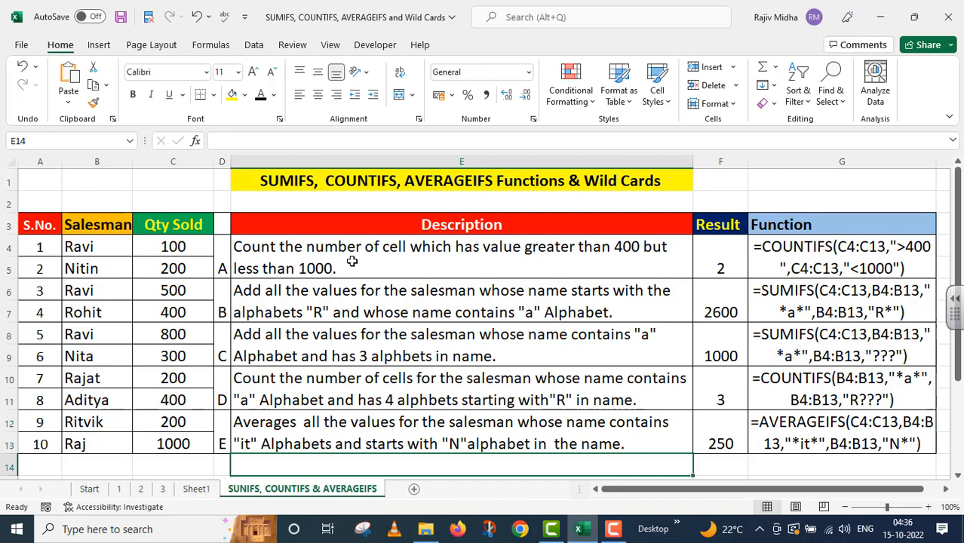